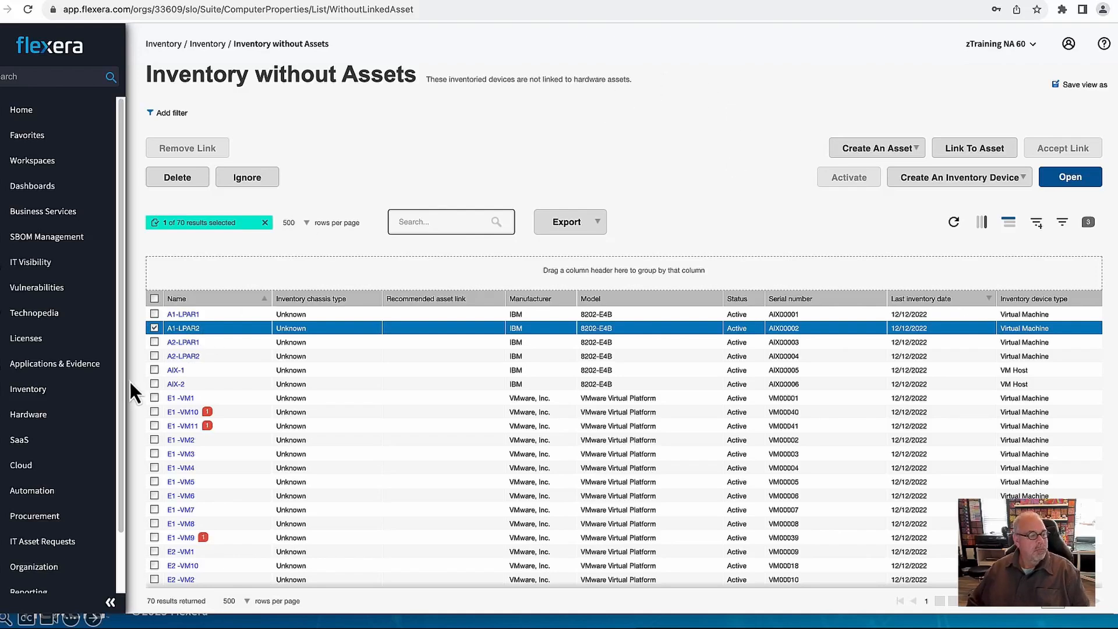
# - Open the list of all hardware assets and review the asset types available for creation
pyautogui.moveTo(70, 419)
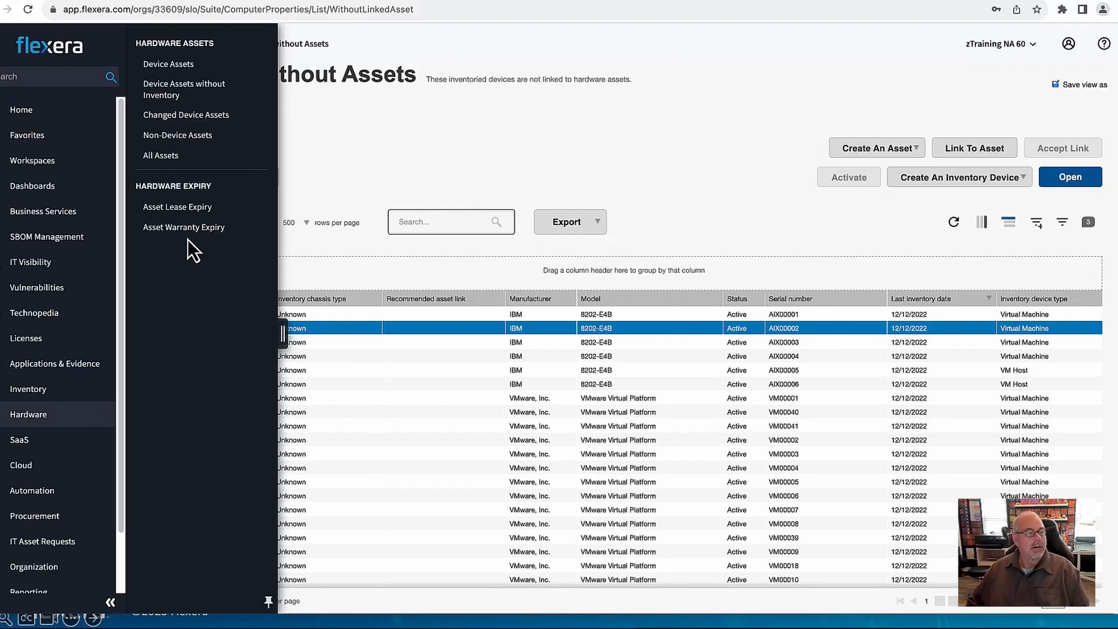
pyautogui.click(170, 156)
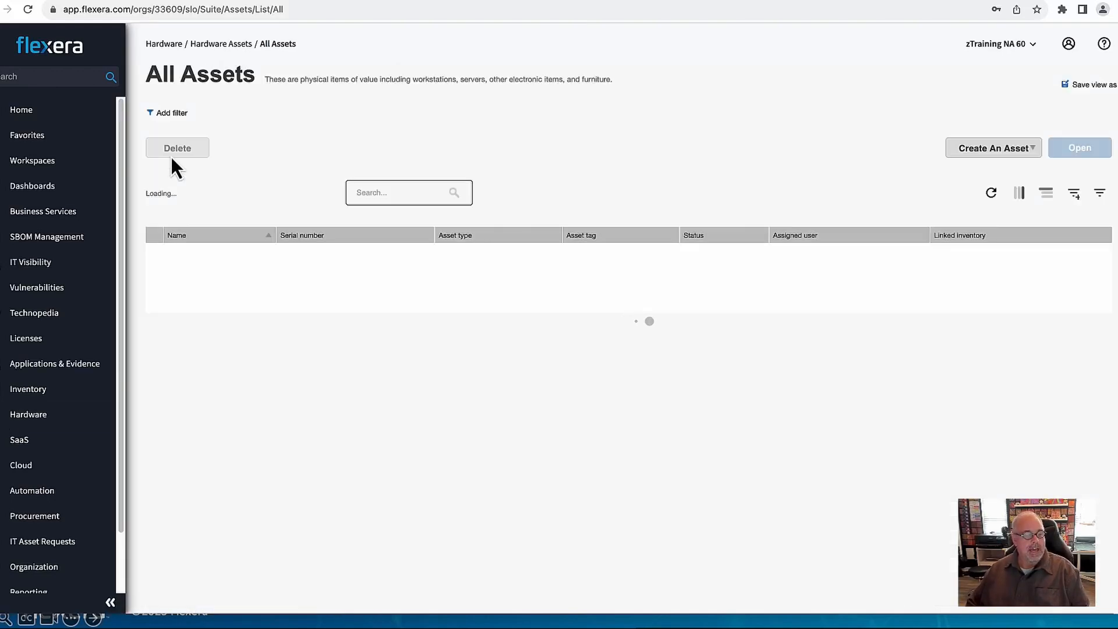
pyautogui.click(1032, 149)
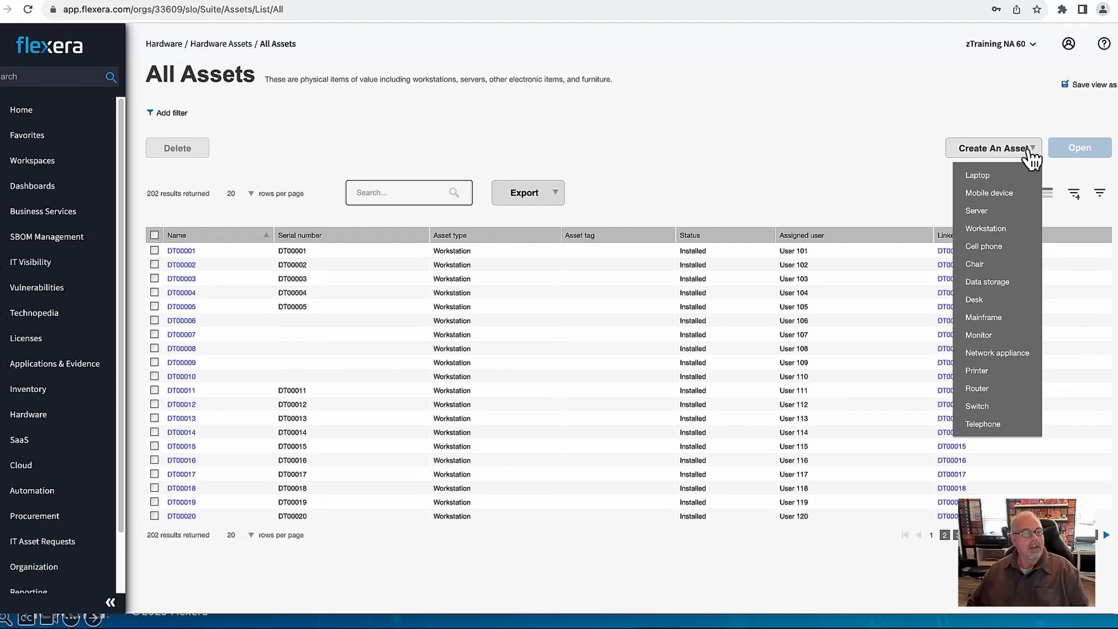
pyautogui.click(1032, 150)
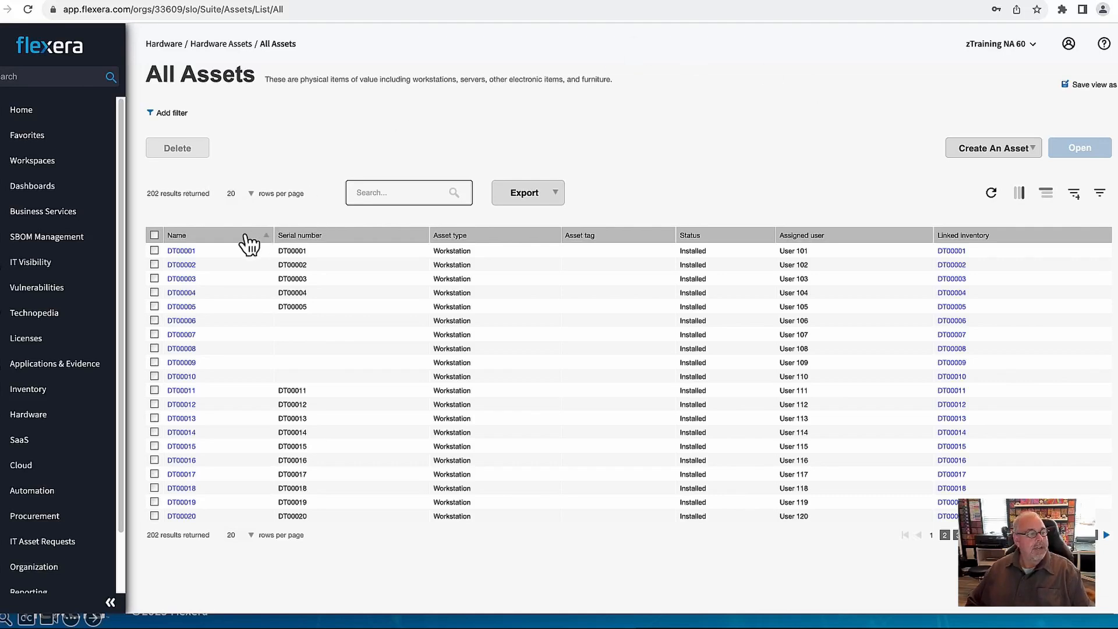
# - Open the properties of asset DT00001 and review its asset type options, keeping Workstation
pyautogui.click(190, 253)
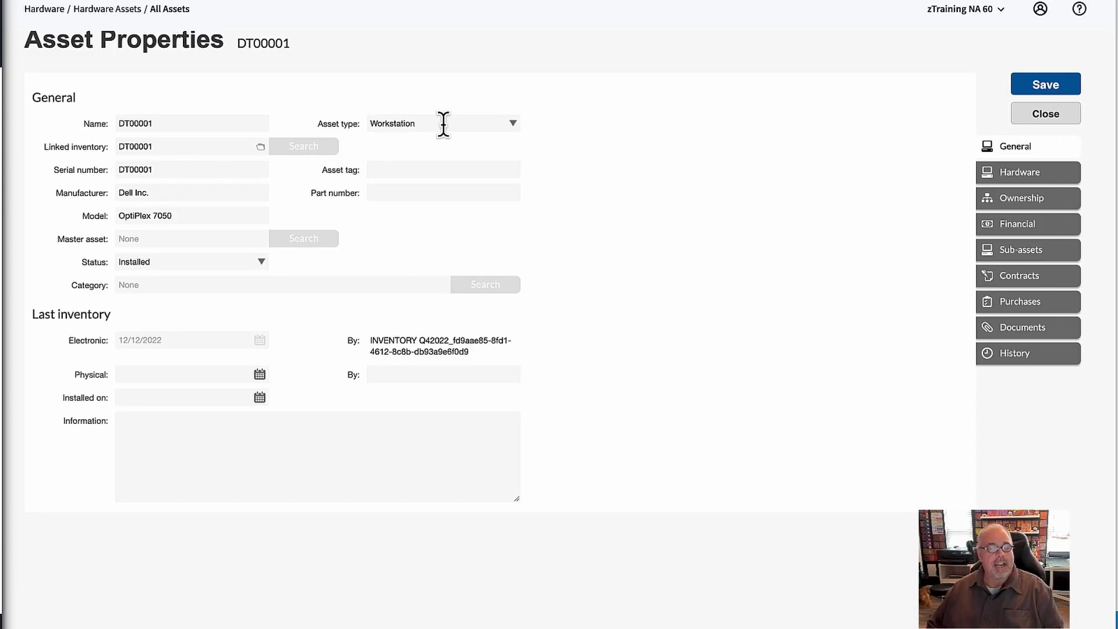
pyautogui.click(513, 125)
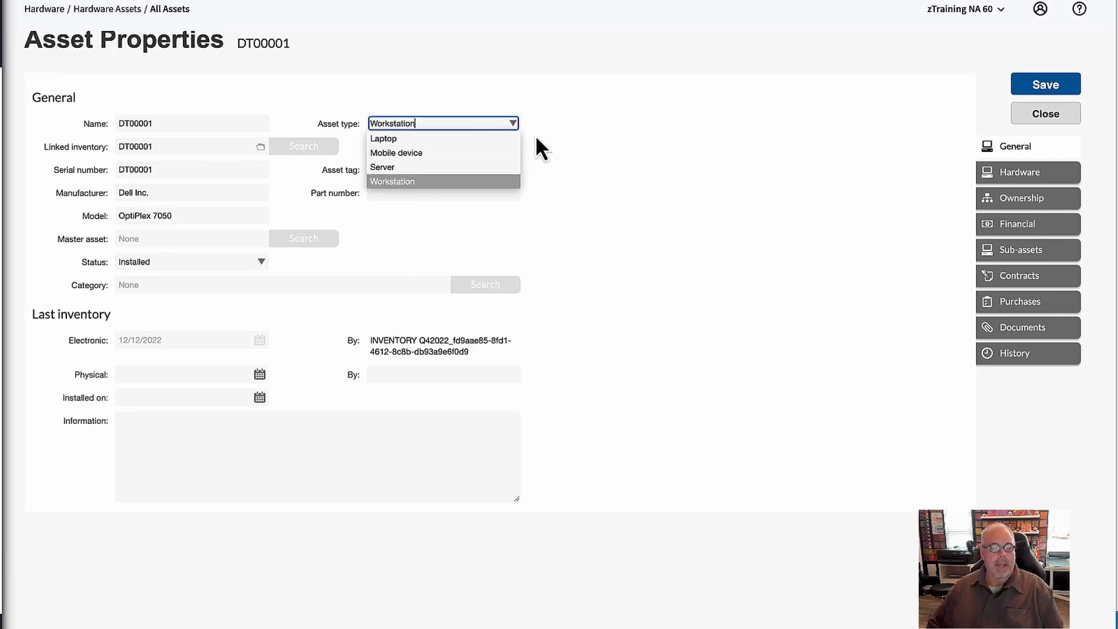
pyautogui.click(514, 124)
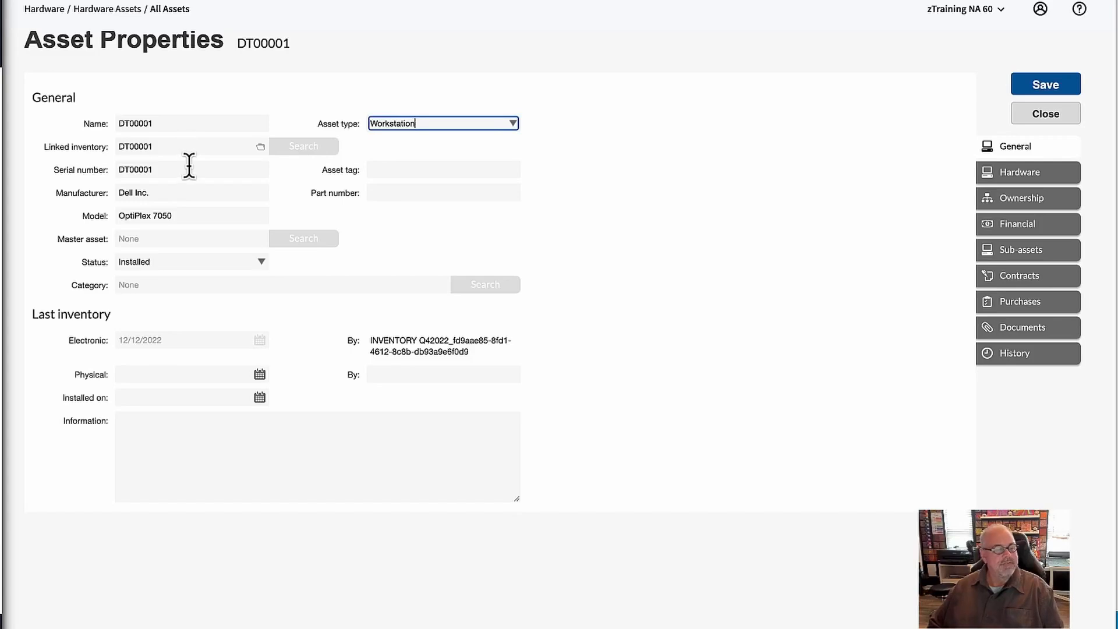
# - Look up the assets available as a master asset for this workstation and close the list without selecting one
pyautogui.click(194, 239)
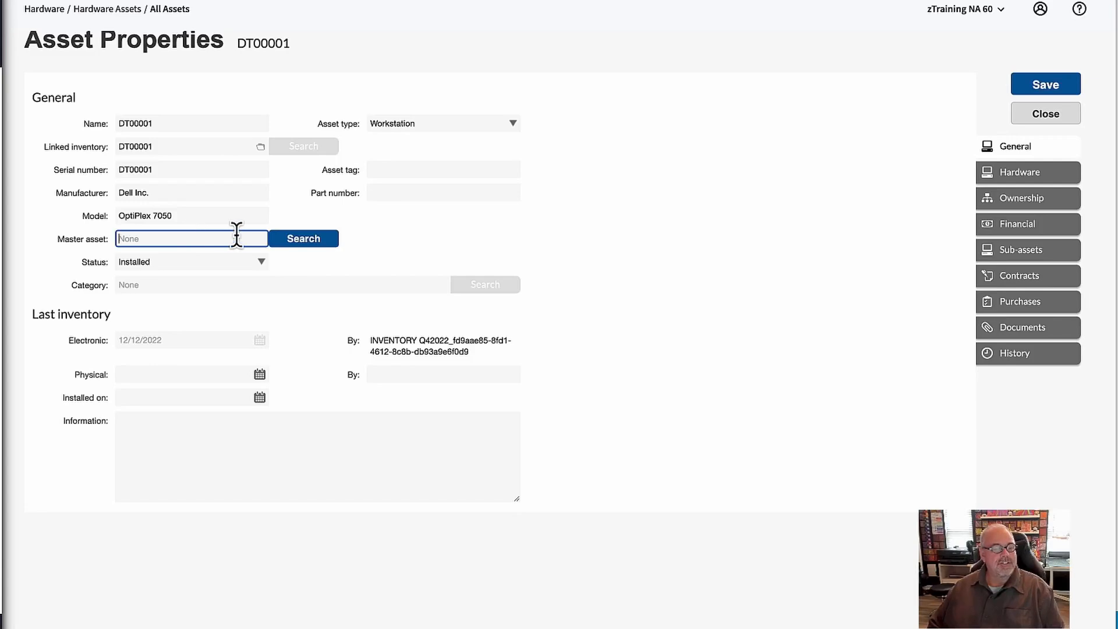
pyautogui.click(309, 243)
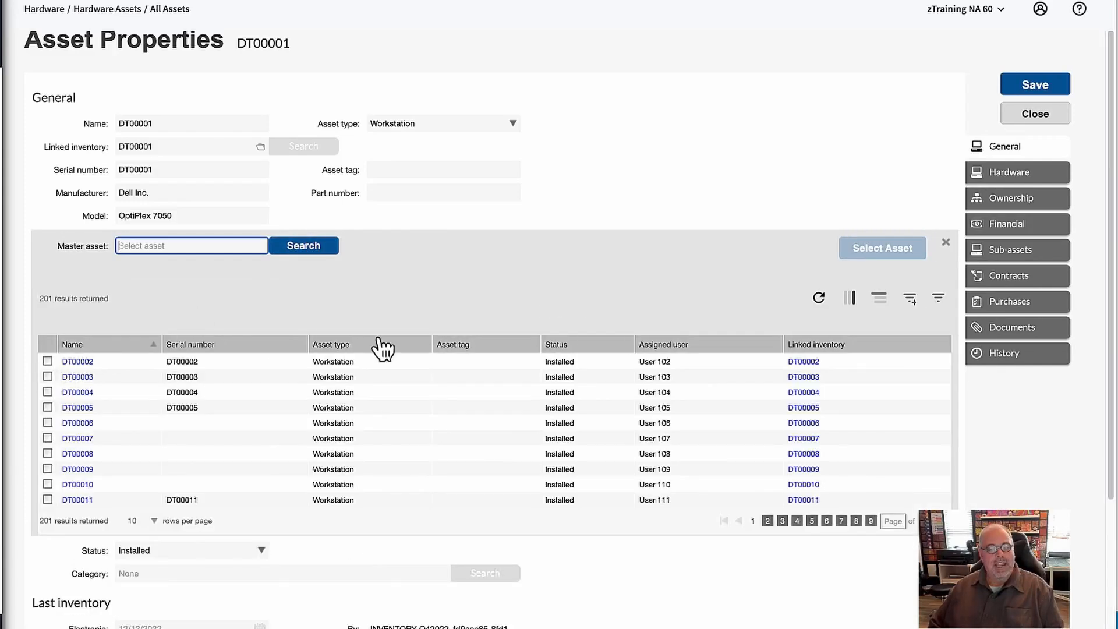
pyautogui.click(946, 243)
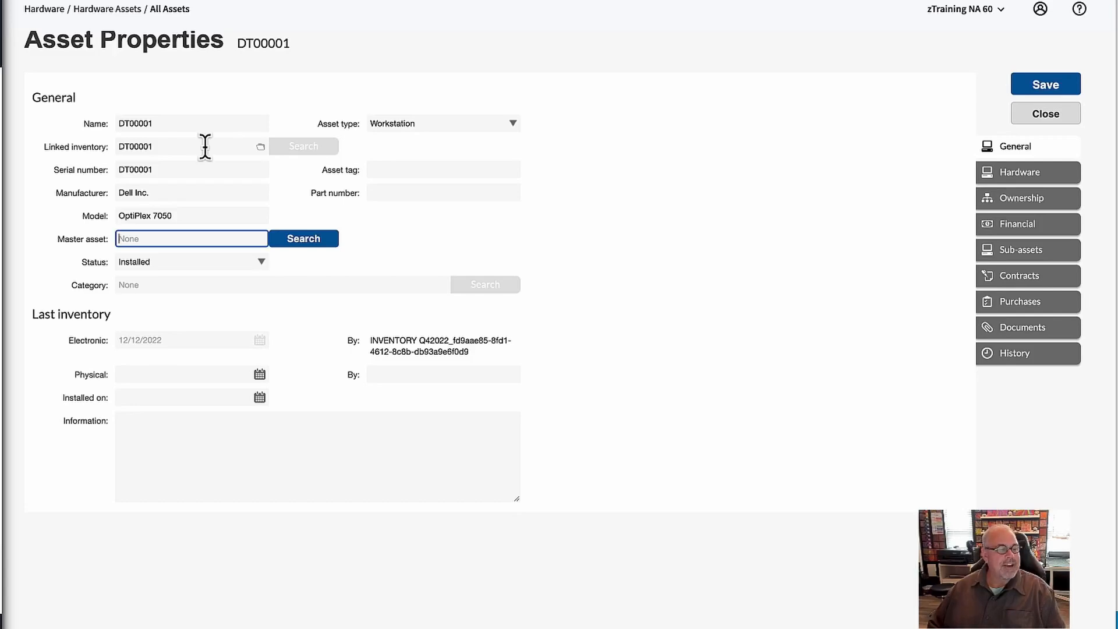
# - Try the Disposed and Retired statuses on the asset, and set the status back to Installed
pyautogui.click(262, 262)
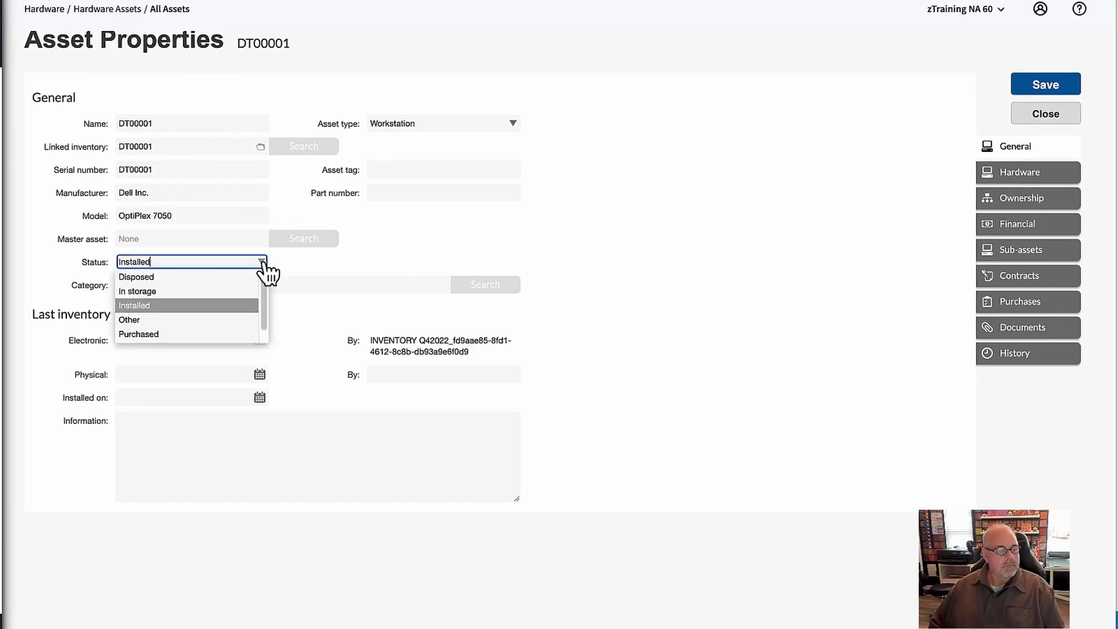
pyautogui.click(198, 276)
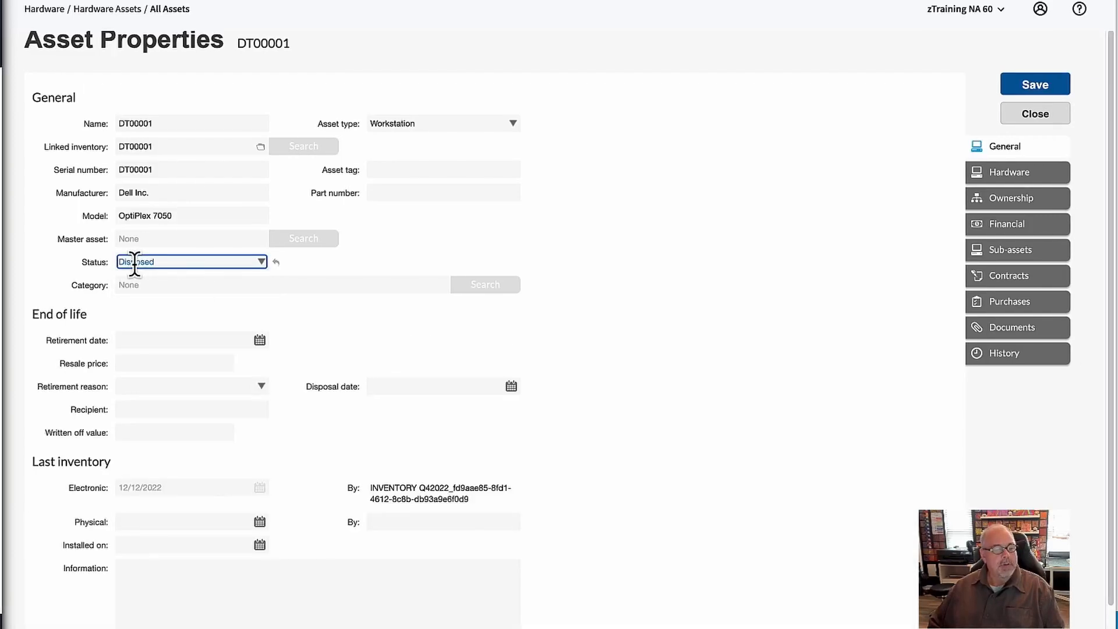
pyautogui.click(262, 263)
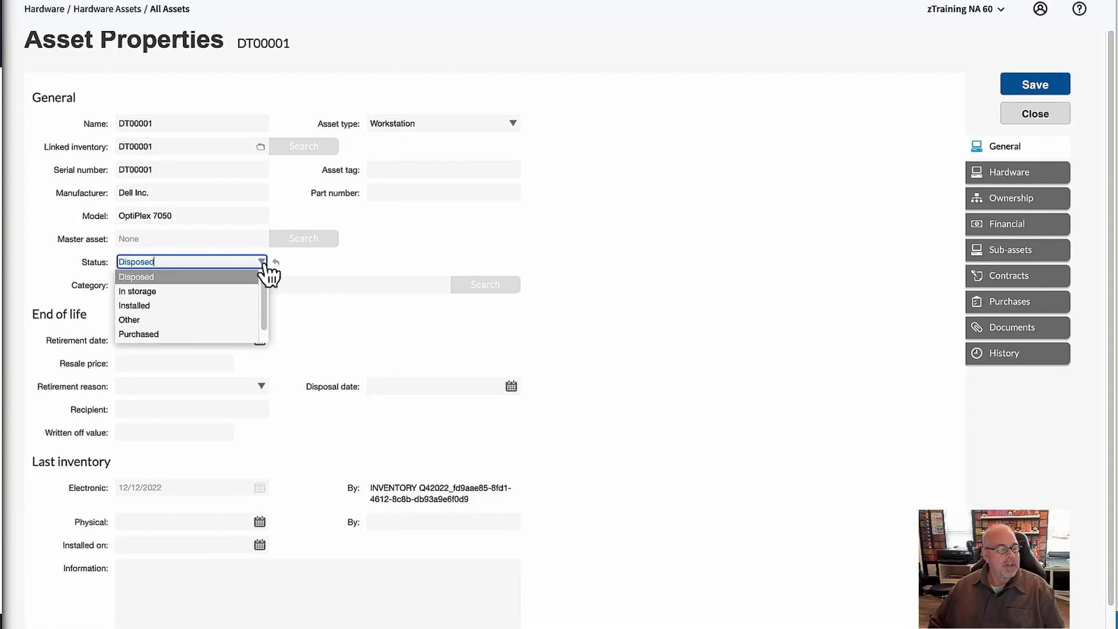
pyautogui.scroll(-1, 177, 326)
pyautogui.click(166, 334)
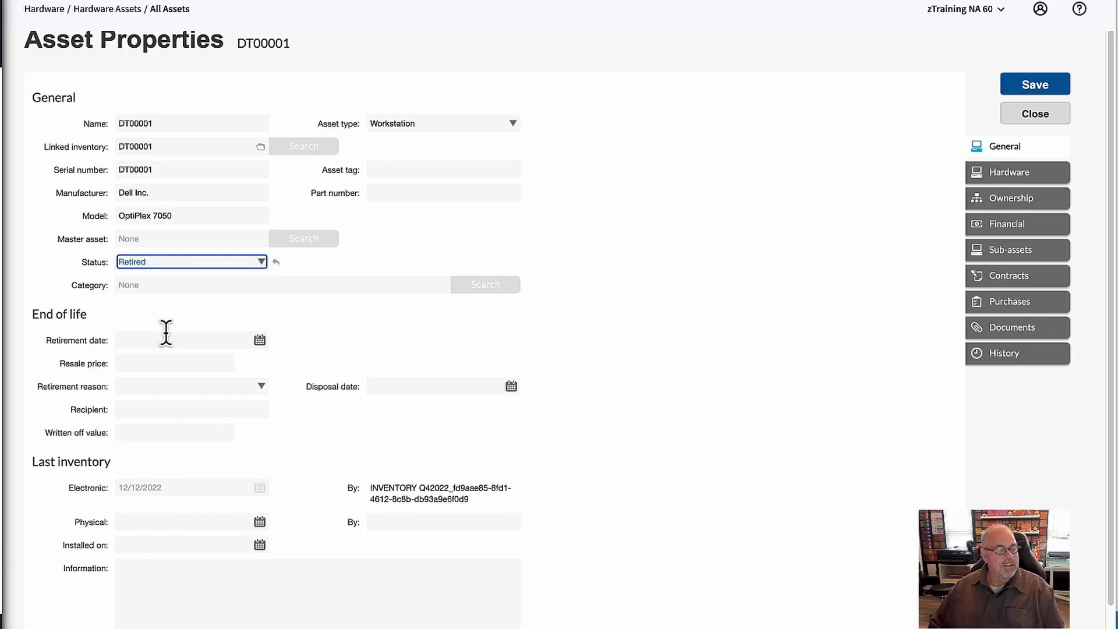
pyautogui.click(264, 261)
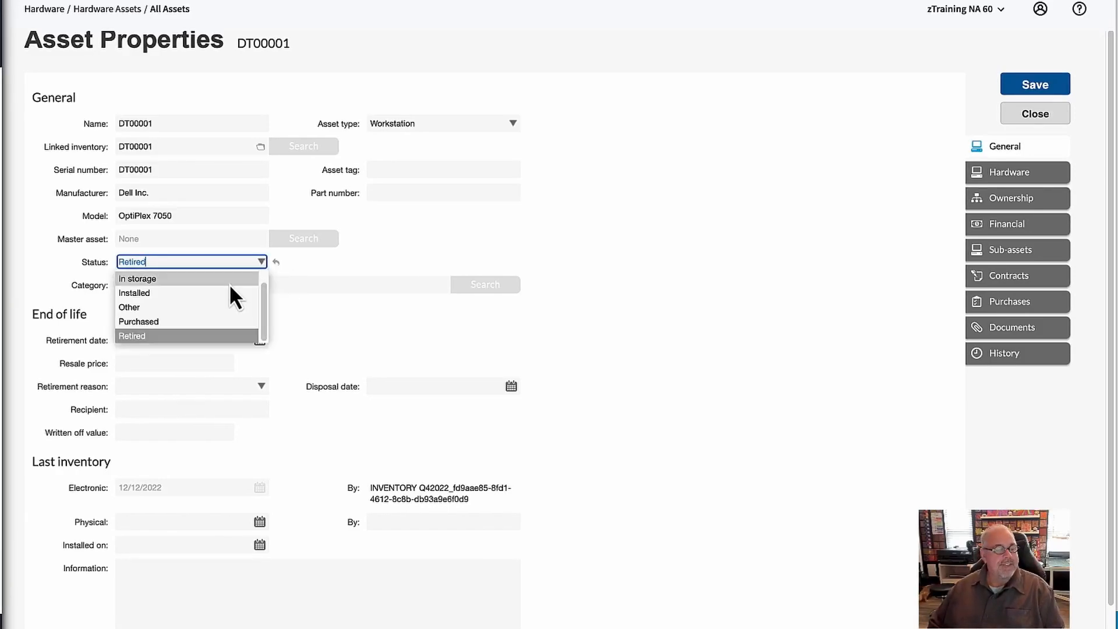
pyautogui.scroll(-1, 228, 284)
pyautogui.moveTo(261, 271); pyautogui.dragTo(261, 246)
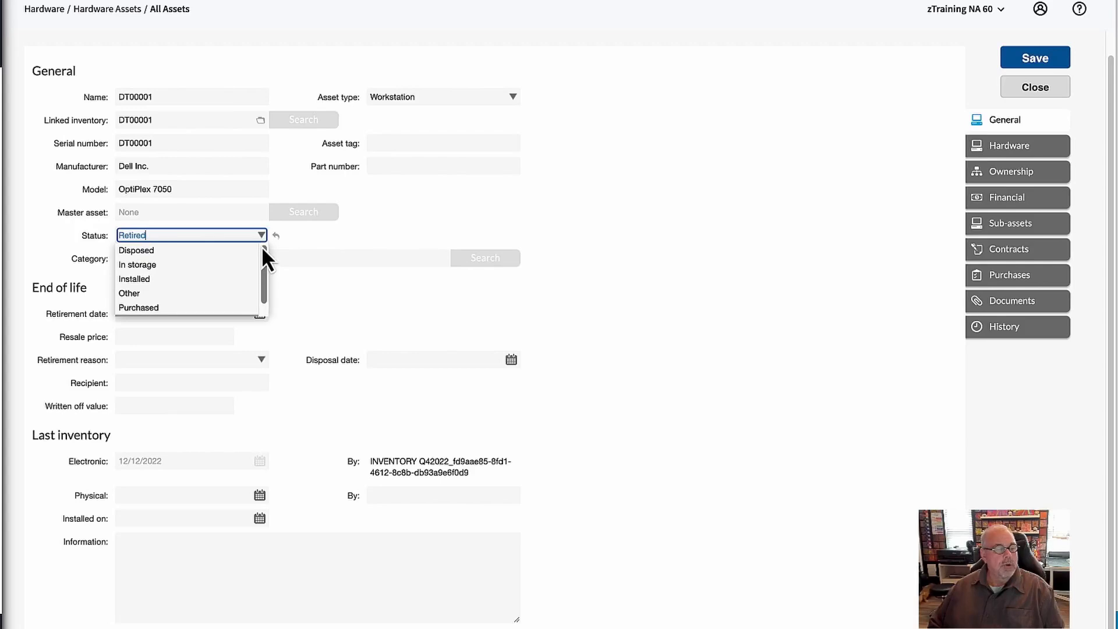
pyautogui.click(193, 282)
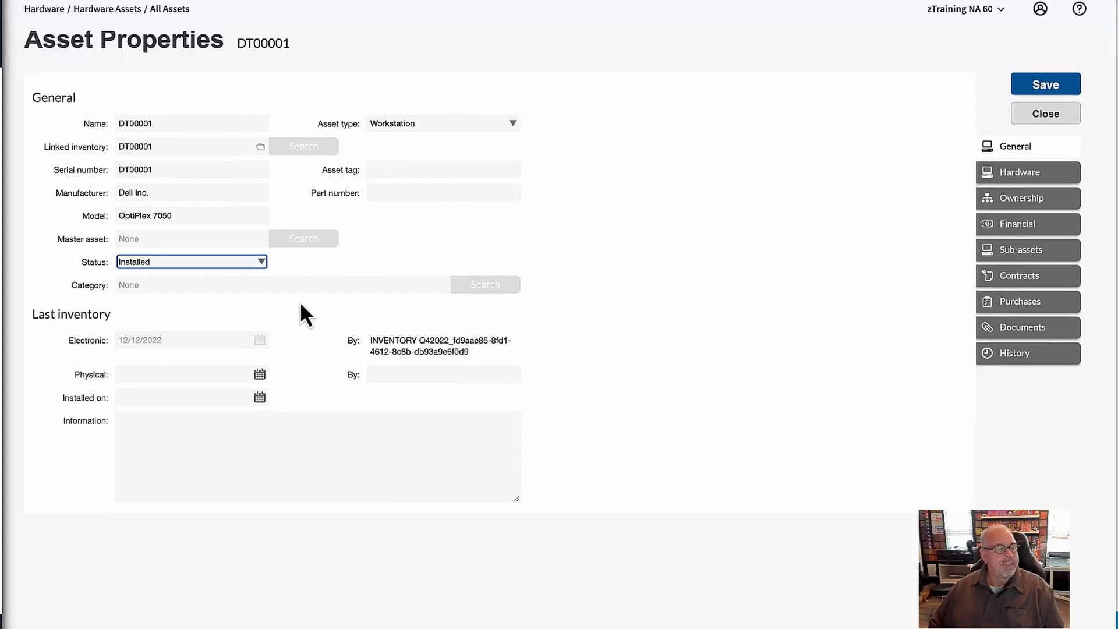
# - Try the Disposed and In storage statuses on the asset, and return the status to Installed
pyautogui.click(262, 262)
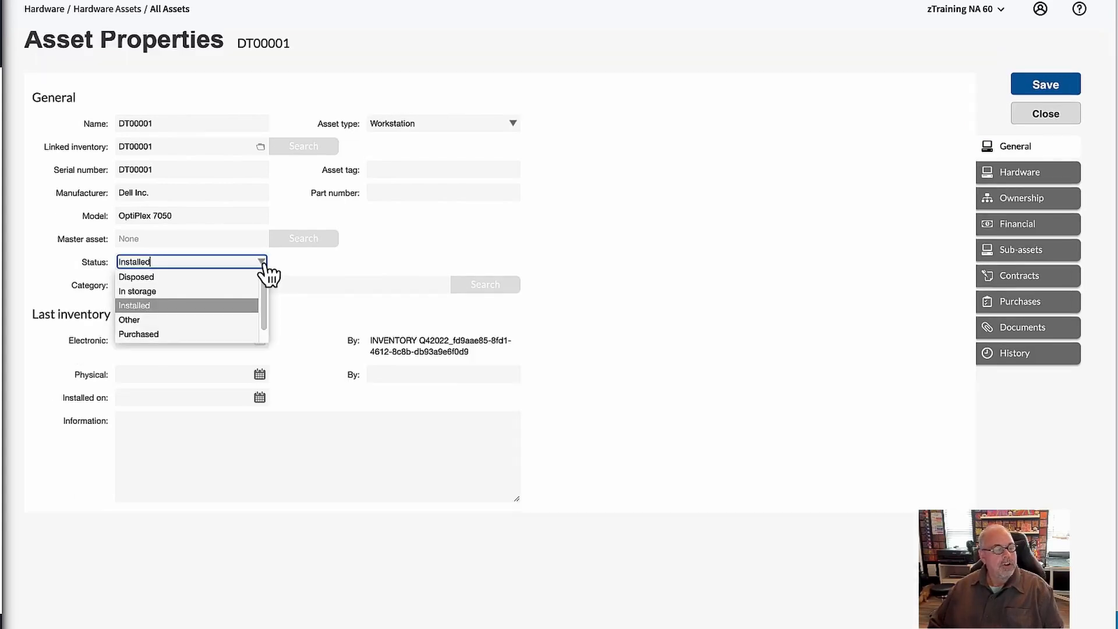
pyautogui.click(172, 278)
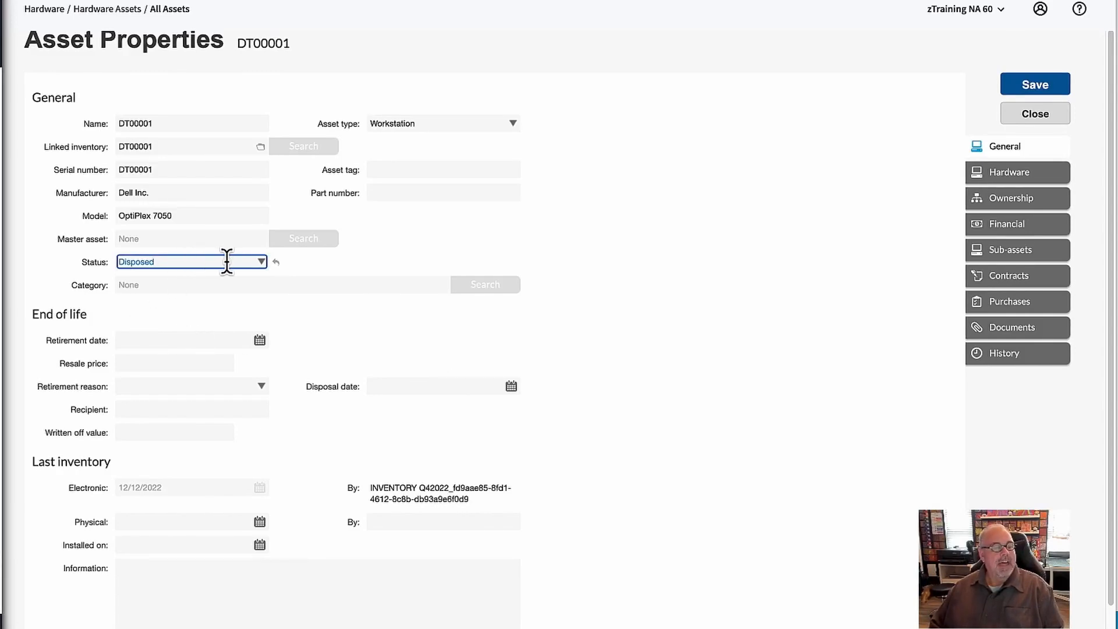
pyautogui.click(261, 262)
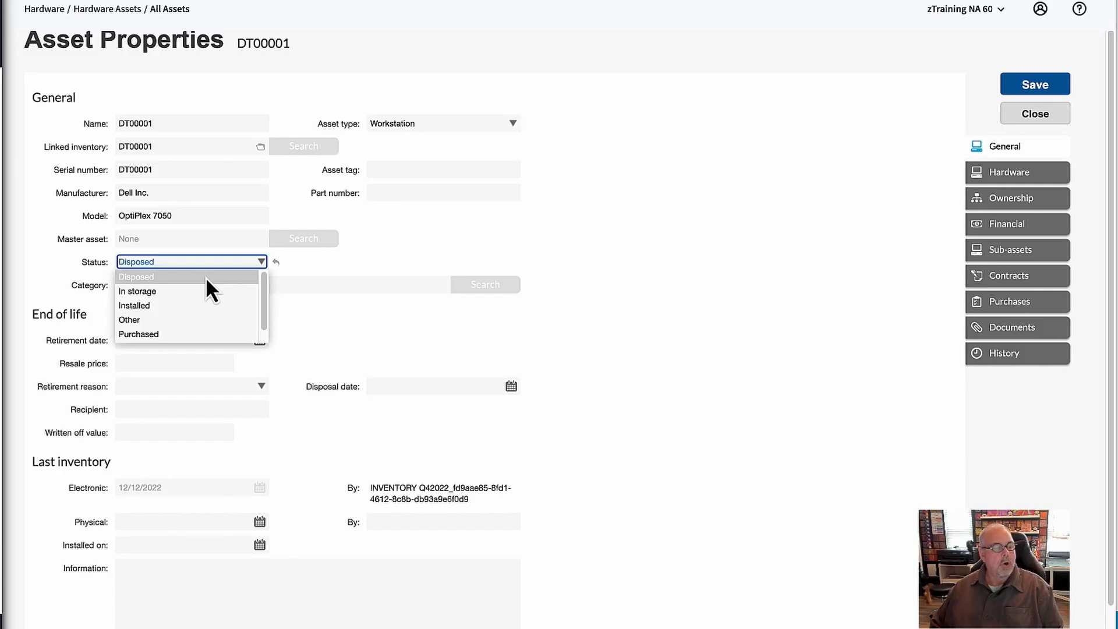
pyautogui.scroll(-1, 212, 333)
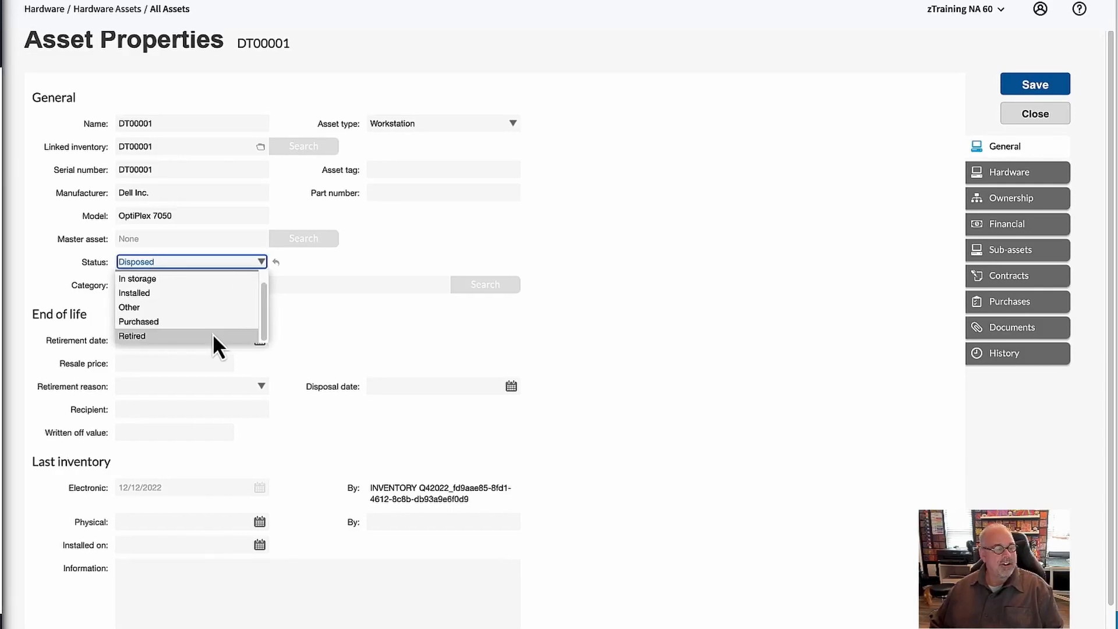
pyautogui.click(378, 330)
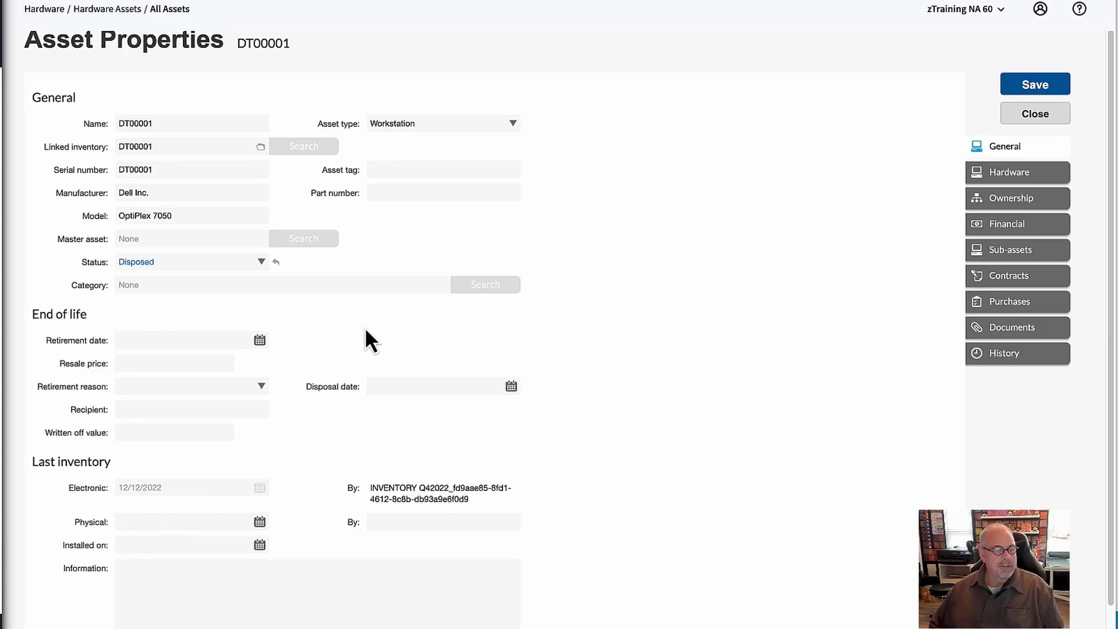
pyautogui.click(233, 261)
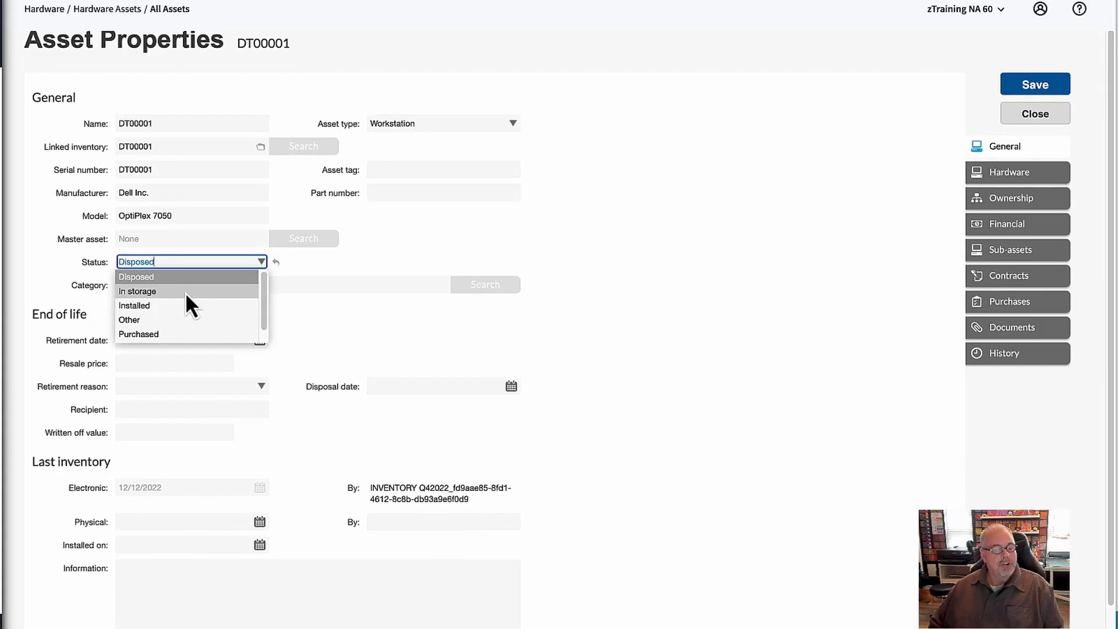
pyautogui.click(186, 292)
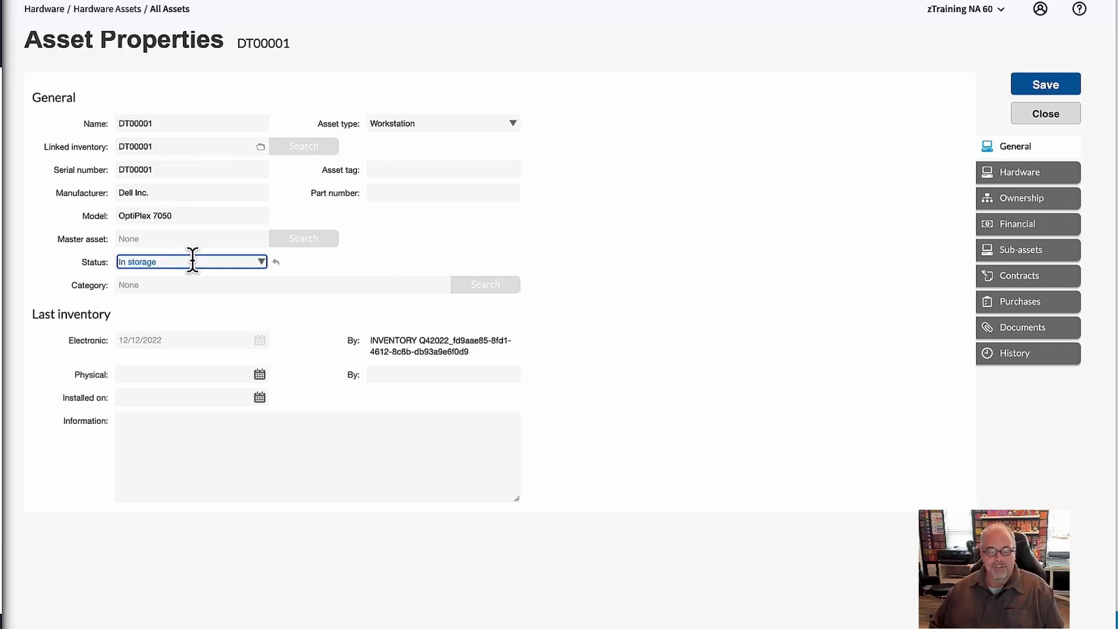
pyautogui.press('Down')
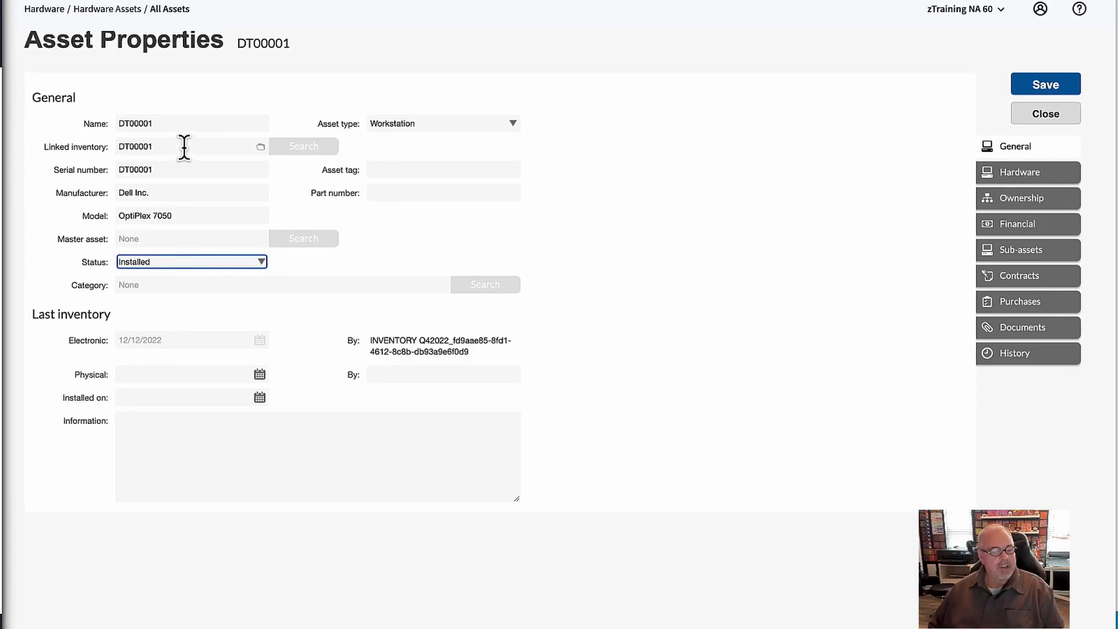
# - Review the full range of status options for the asset without choosing a different one
pyautogui.click(262, 265)
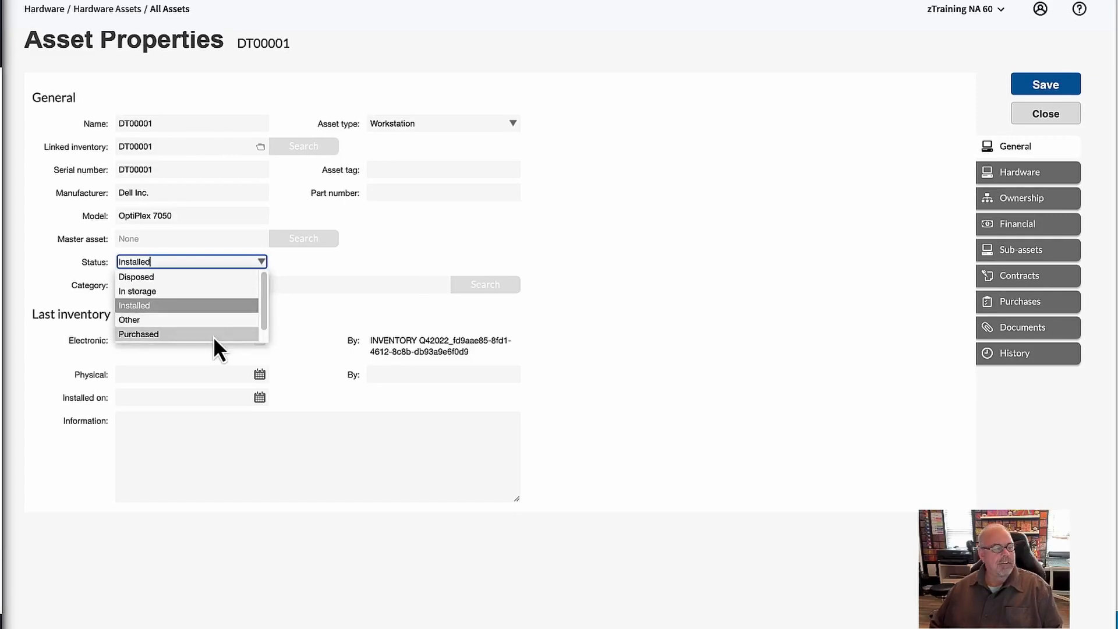
pyautogui.moveTo(266, 314); pyautogui.dragTo(264, 329)
pyautogui.click(333, 310)
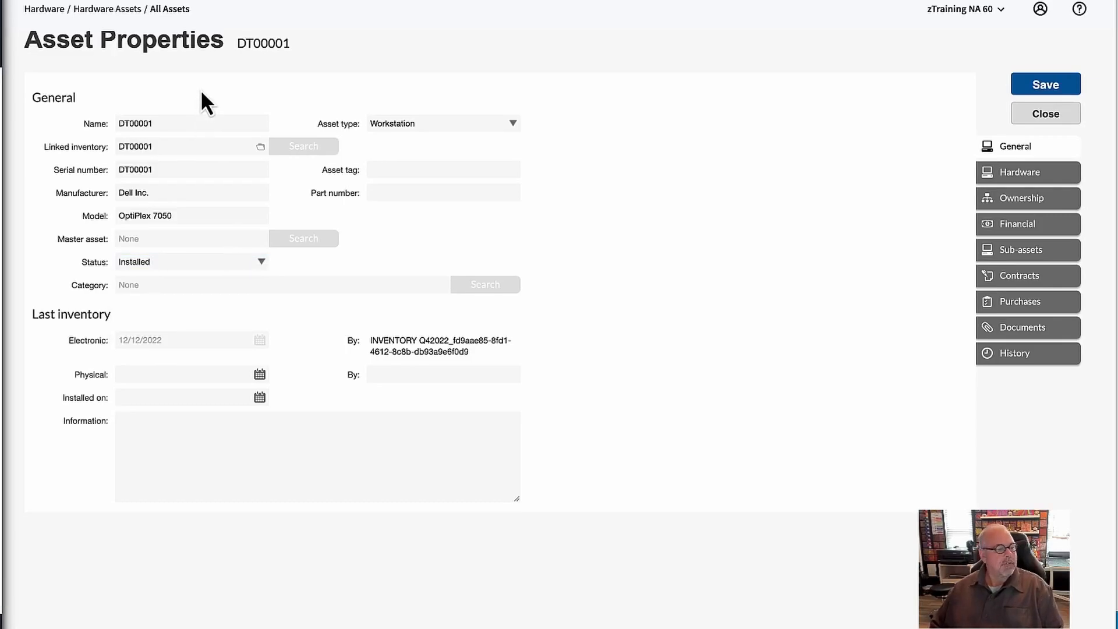
# - Assign the Asset Categories entry under Client Categories as the asset's category
pyautogui.click(262, 284)
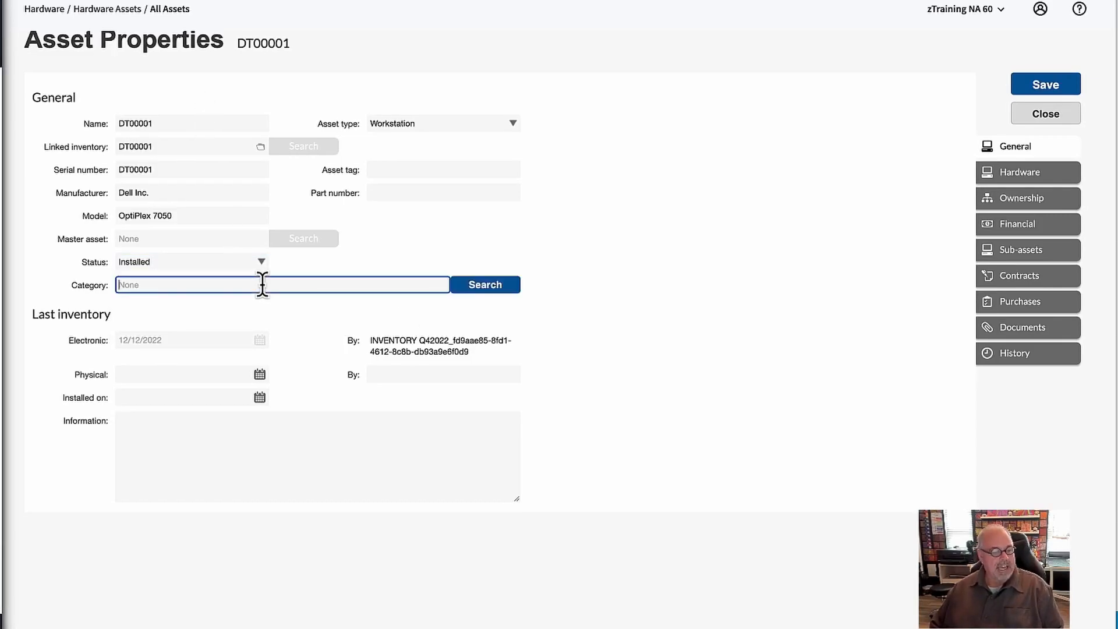
pyautogui.click(492, 288)
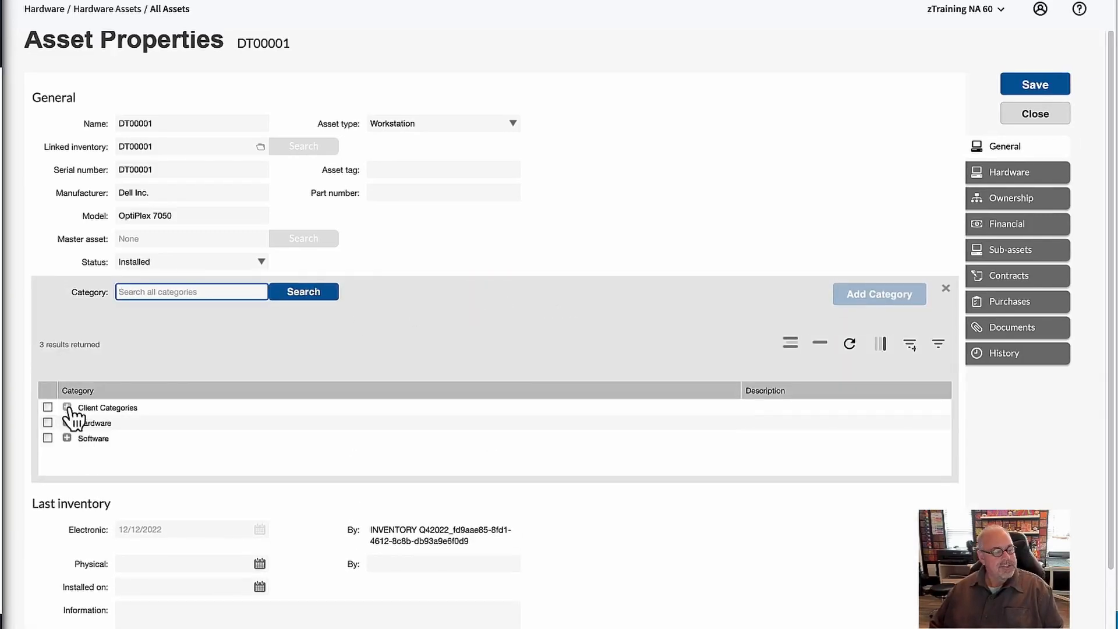
pyautogui.click(67, 407)
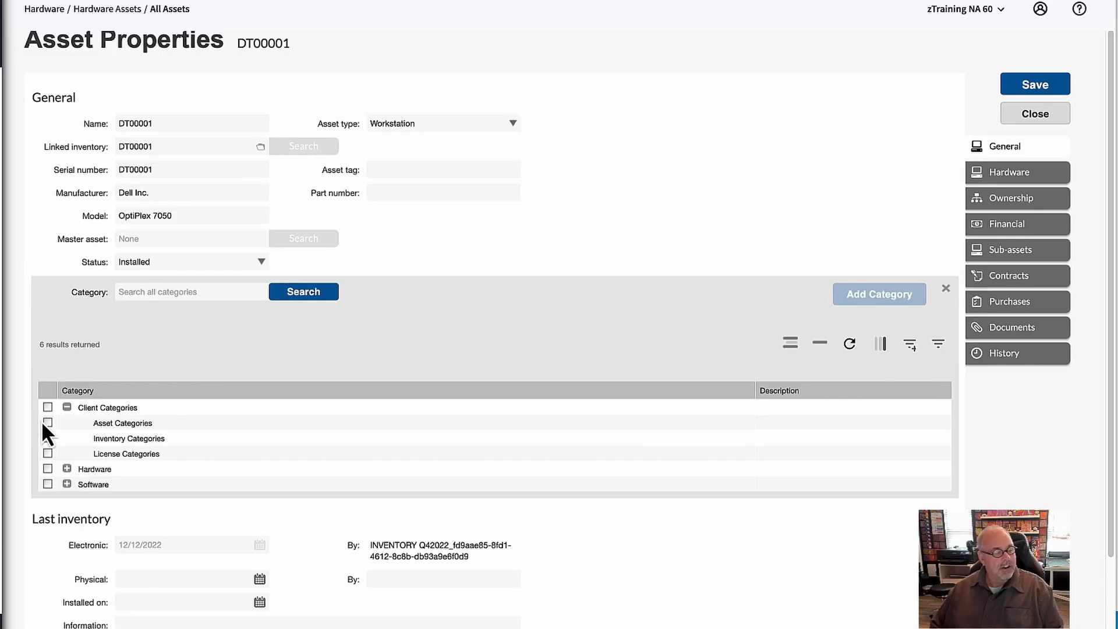
pyautogui.click(45, 423)
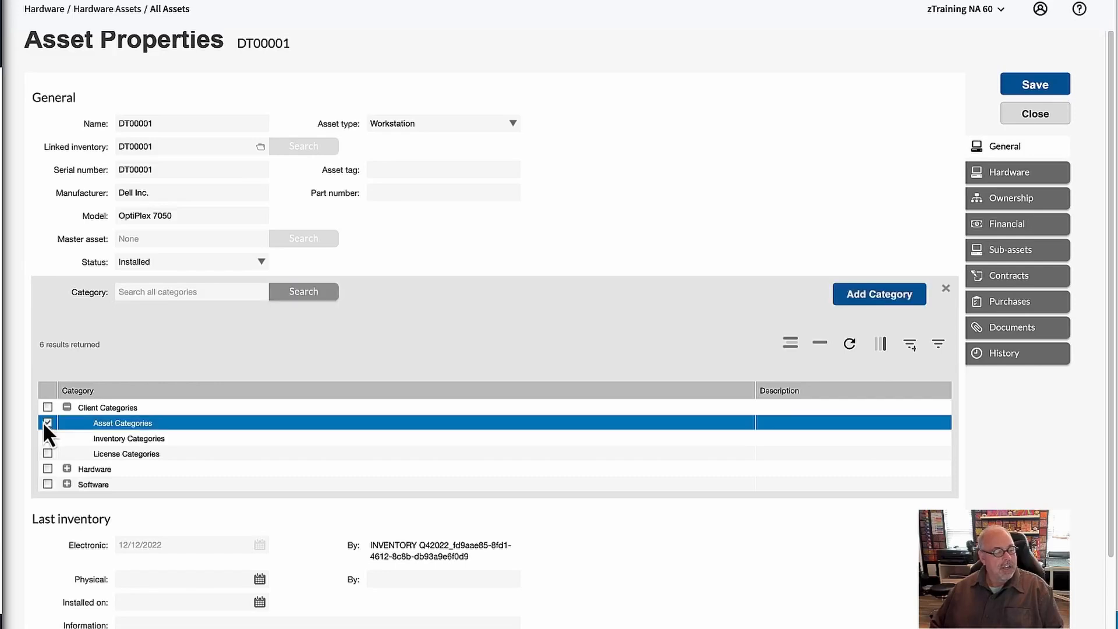
pyautogui.click(865, 301)
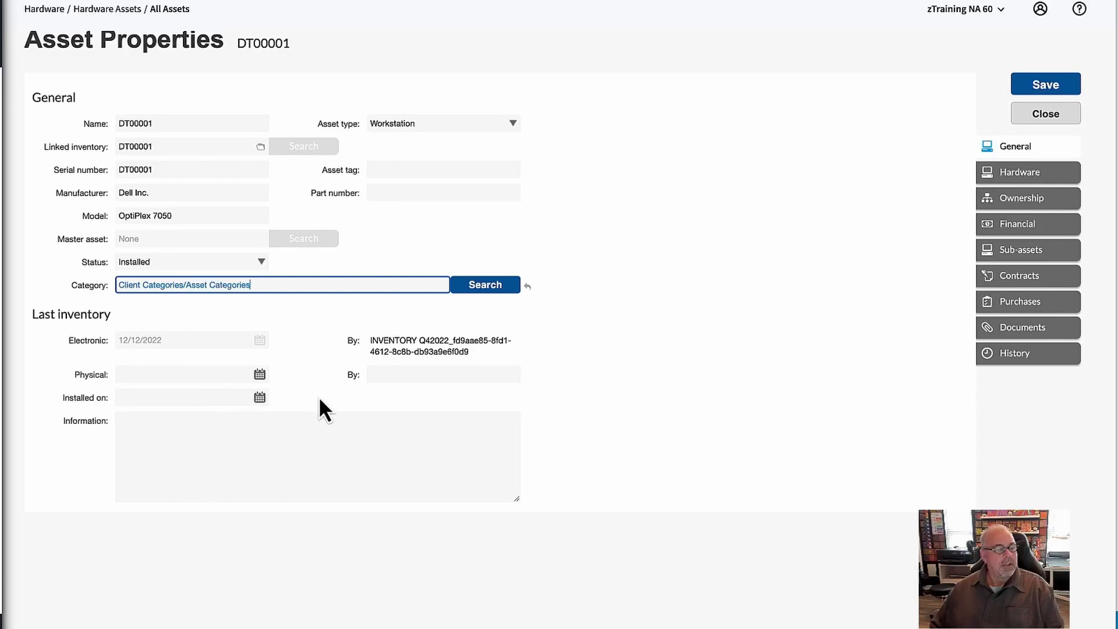
# - Examine the asset's Information field, its hardware specifications, and its ownership and user details
pyautogui.click(140, 431)
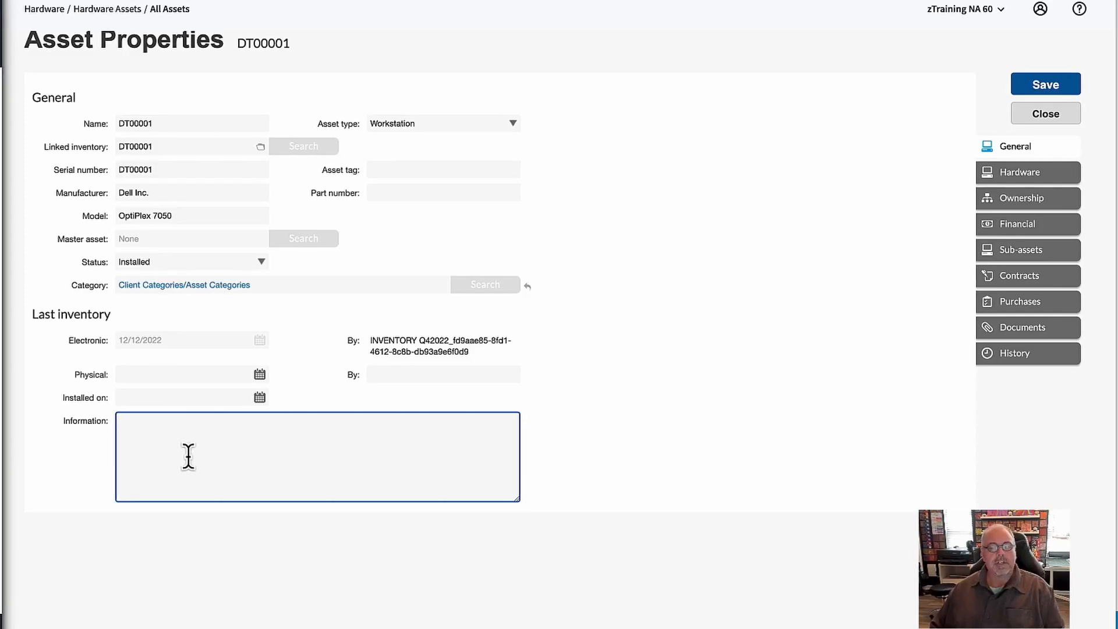
pyautogui.click(1038, 180)
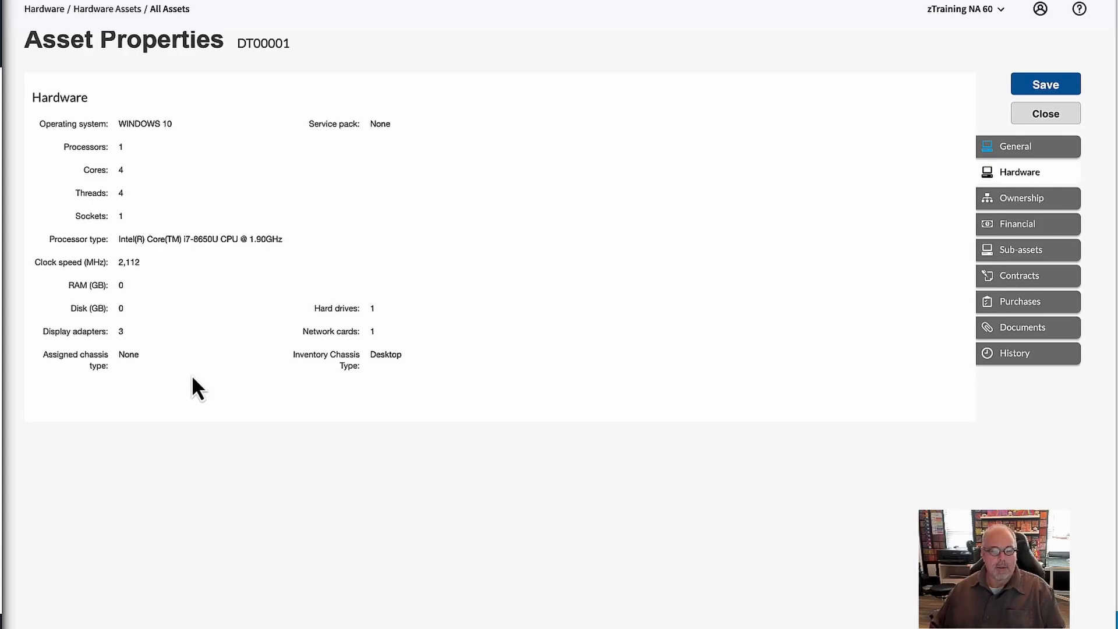
pyautogui.click(1014, 205)
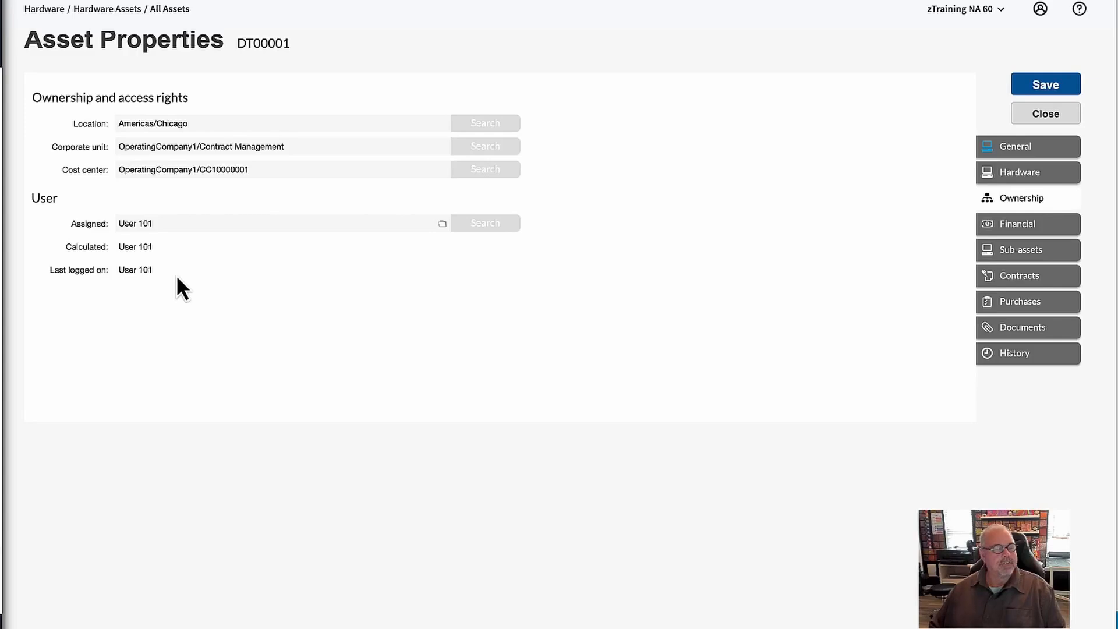
# - Set the acquisition mode to Leased in the asset's financial details
pyautogui.click(1038, 233)
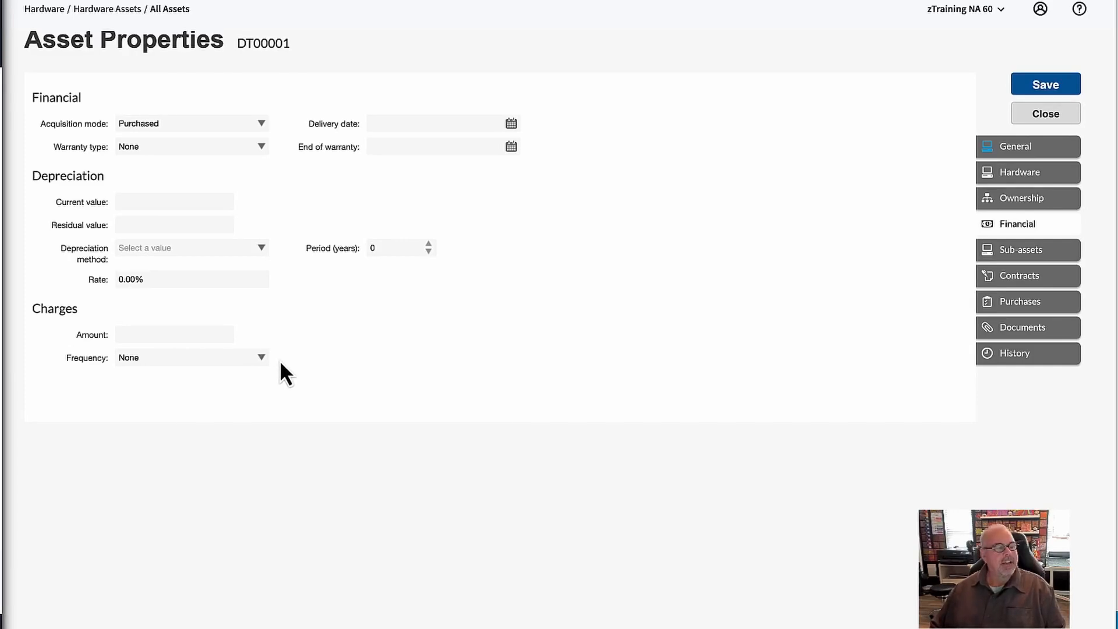
pyautogui.click(261, 124)
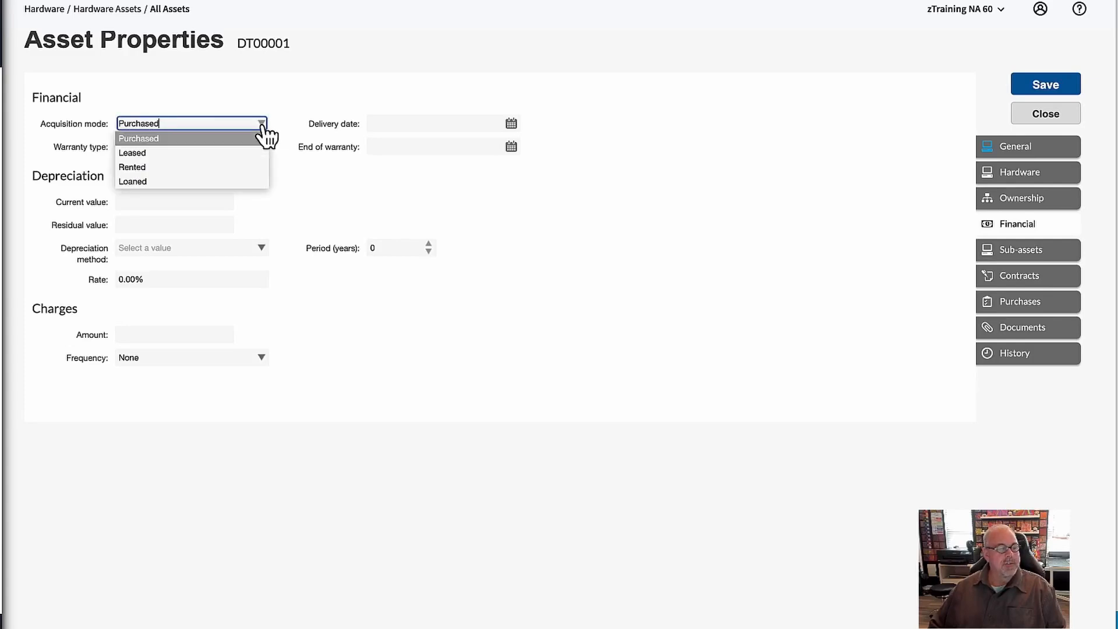
pyautogui.click(236, 150)
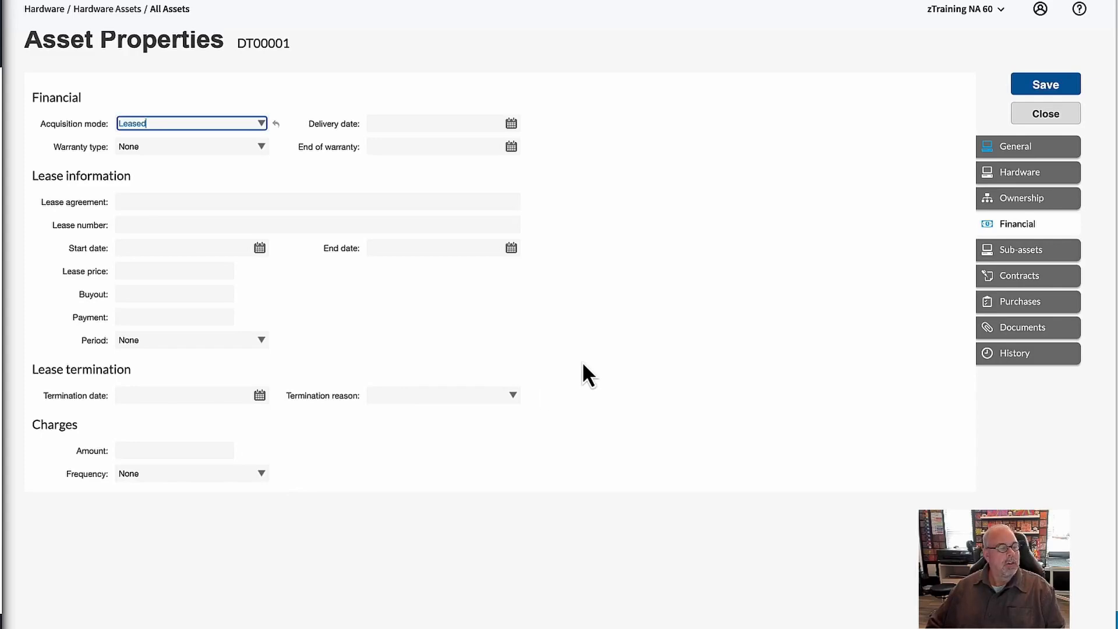
# - Find Monitor001 by filtering the available assets' names by "monit", and add it as a sub-asset
pyautogui.click(1051, 256)
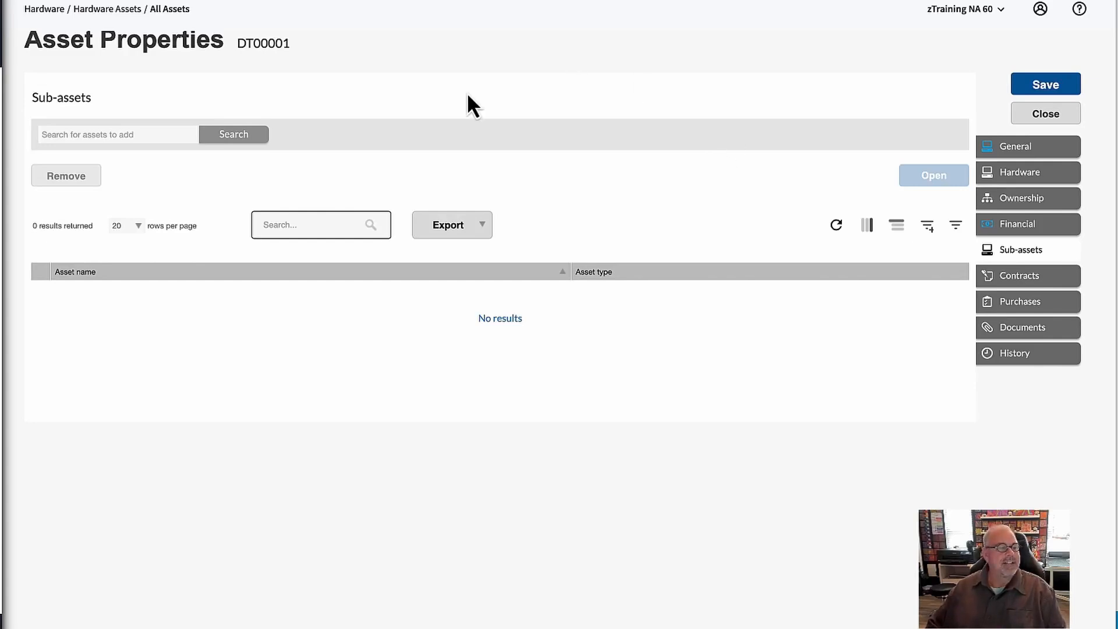
pyautogui.click(244, 139)
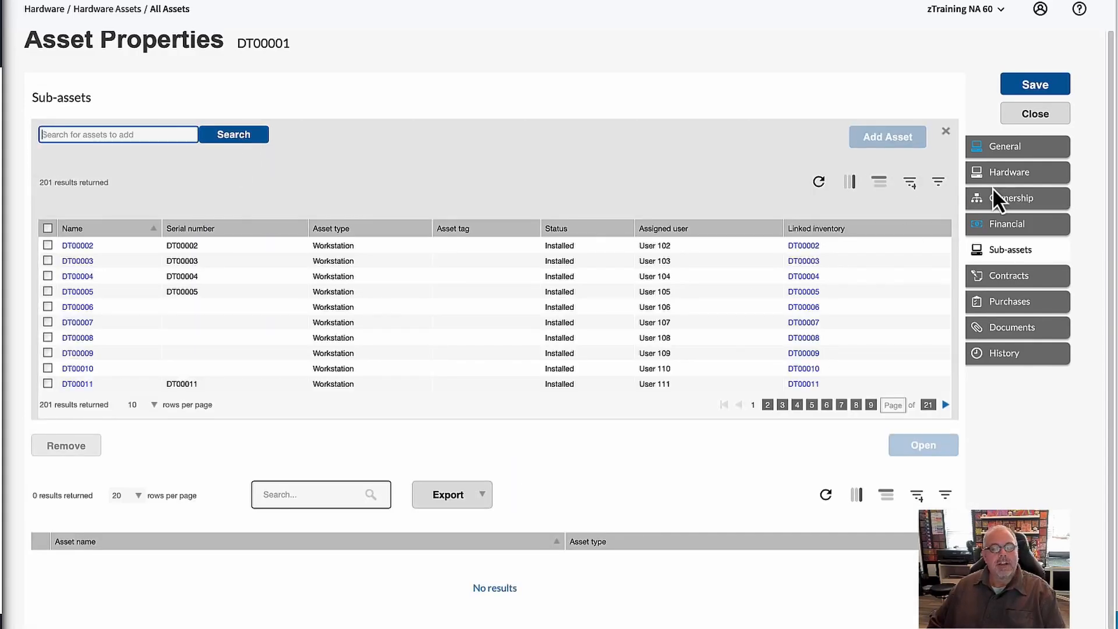
pyautogui.click(938, 182)
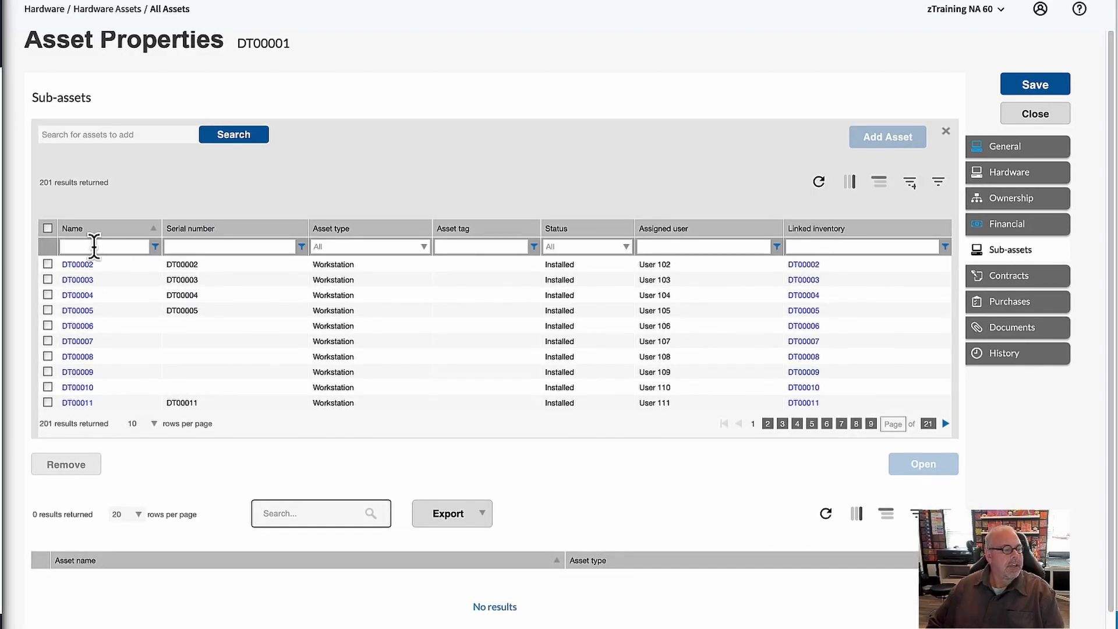
pyautogui.click(94, 246)
pyautogui.write('mo')
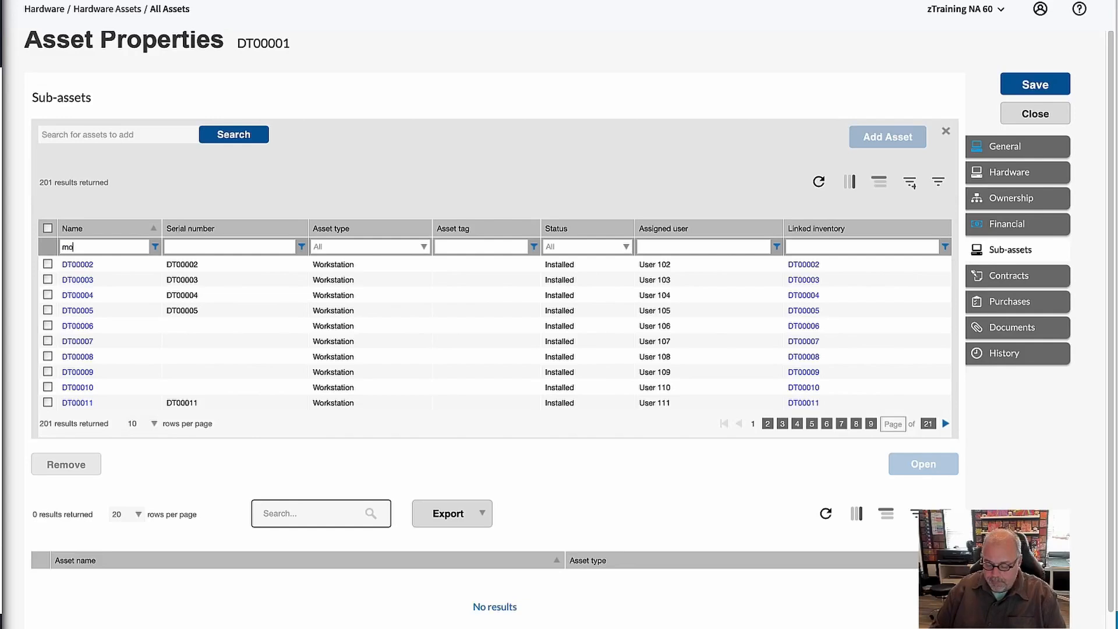
pyautogui.write('nit')
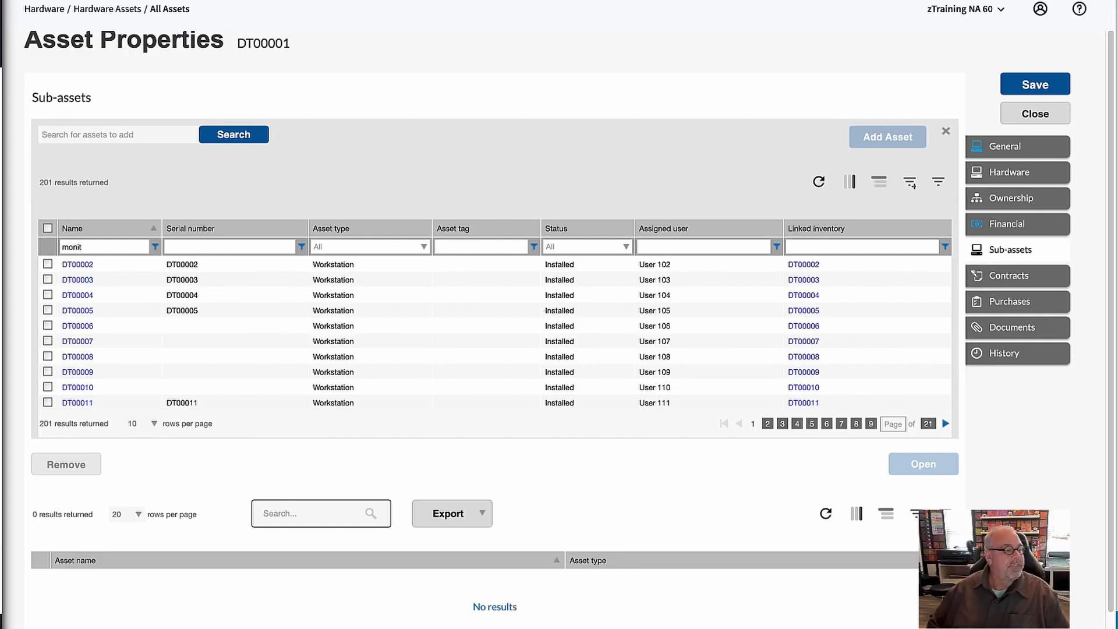
pyautogui.press('Return')
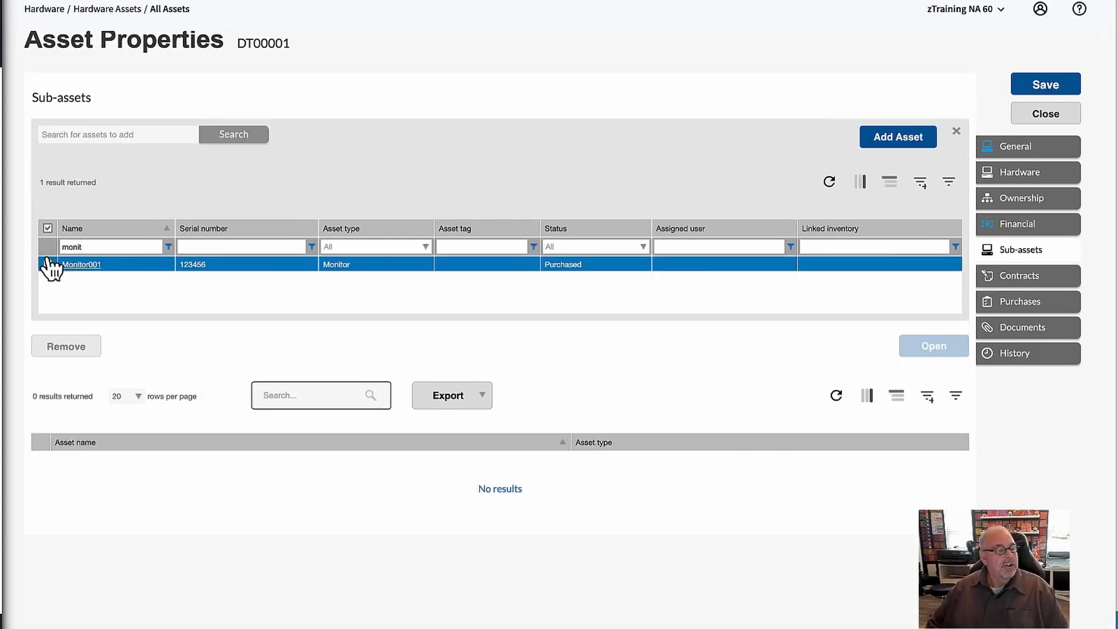
pyautogui.click(923, 142)
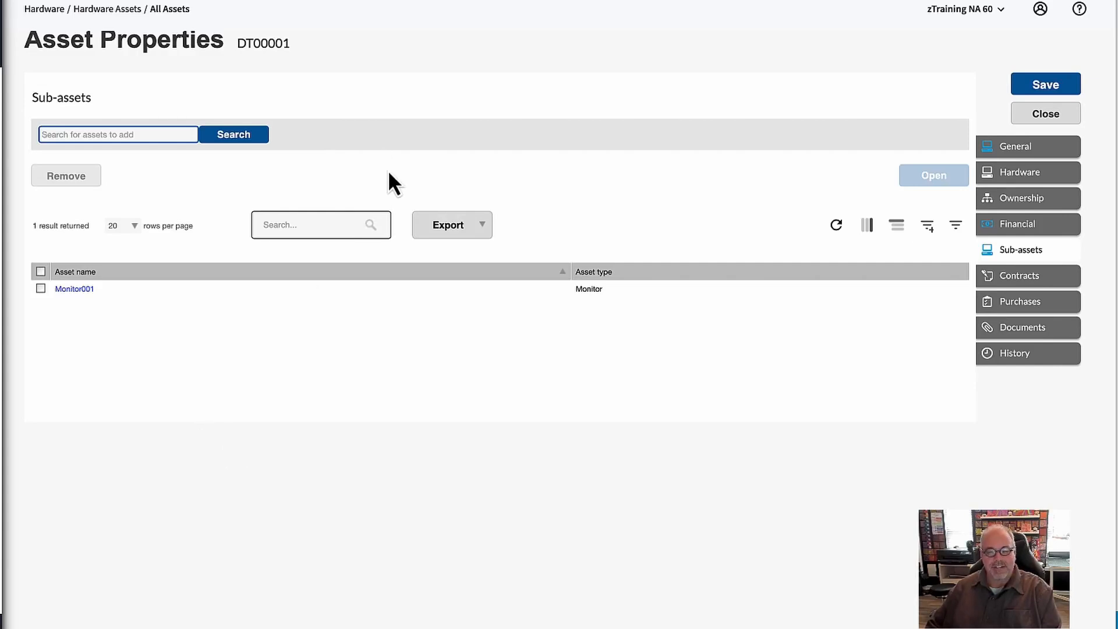
# - Link the Dell Hardware Support Contract to the asset, staying on the page if asked to leave
pyautogui.click(1057, 279)
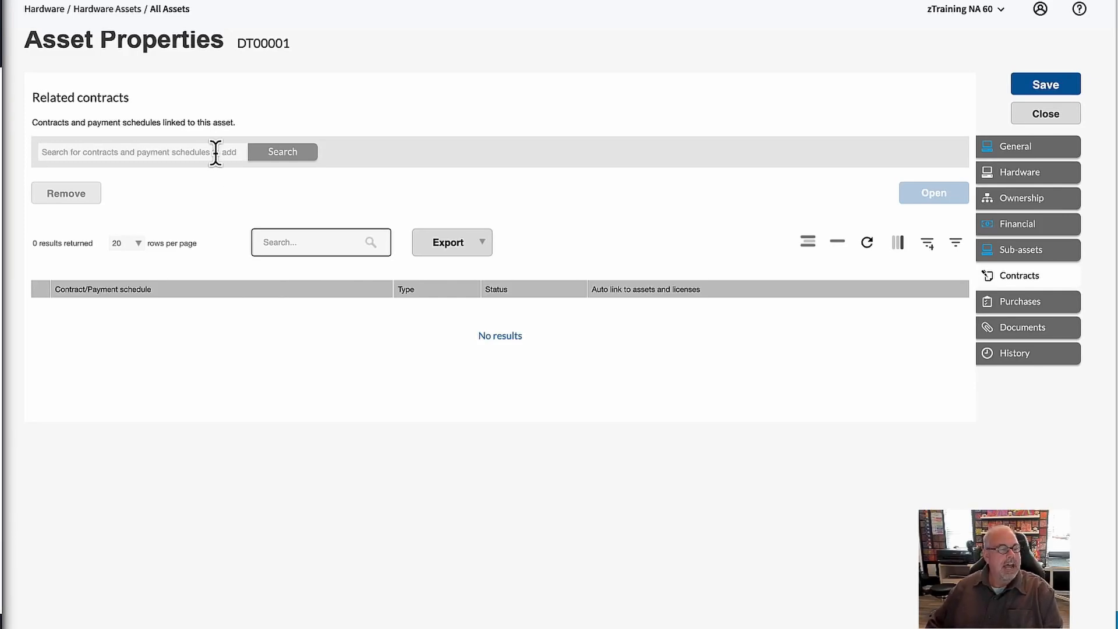
pyautogui.click(281, 153)
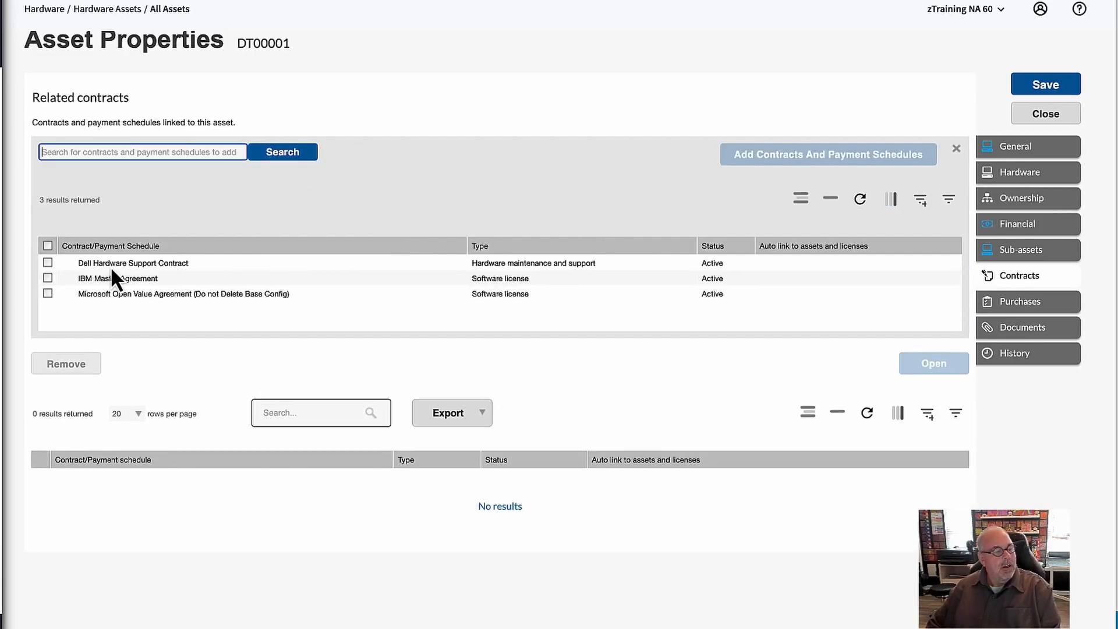
pyautogui.click(48, 262)
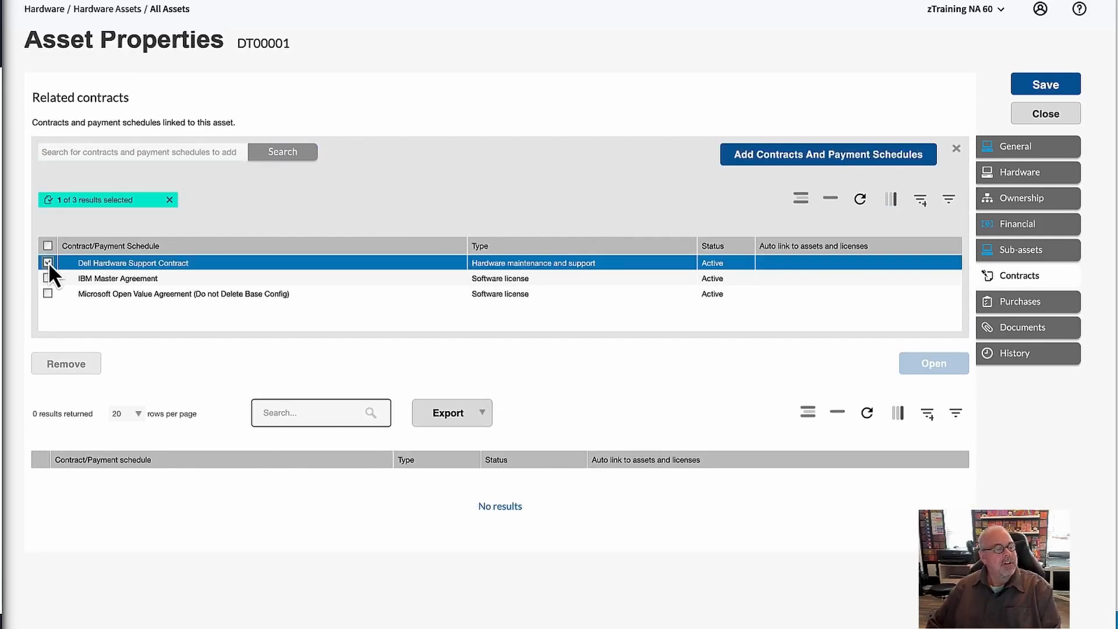
pyautogui.click(836, 155)
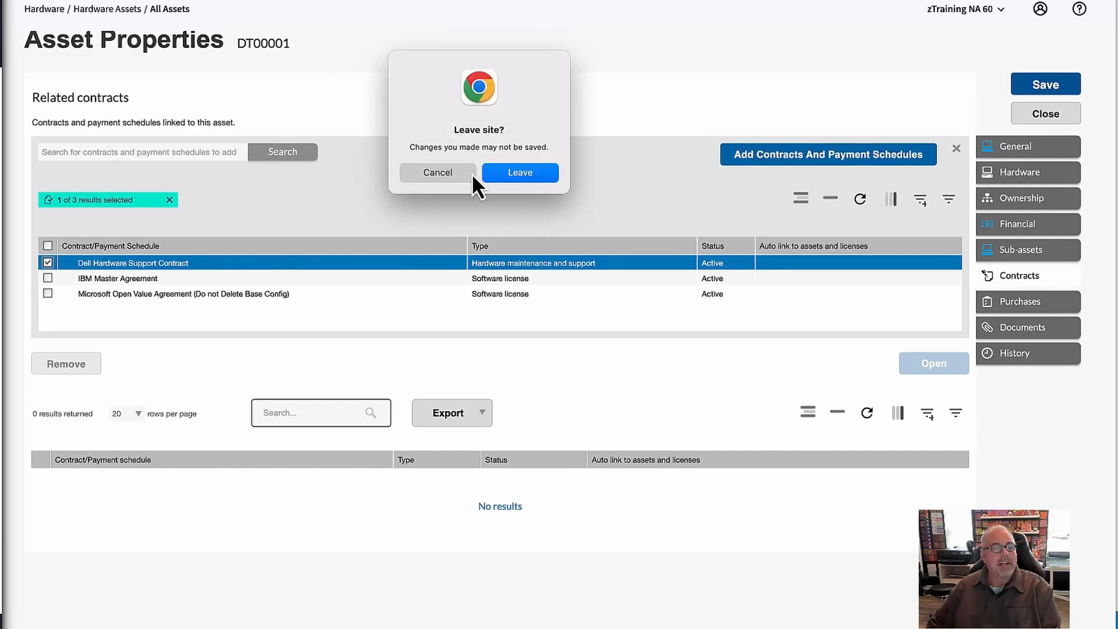
pyautogui.click(454, 175)
pyautogui.click(884, 161)
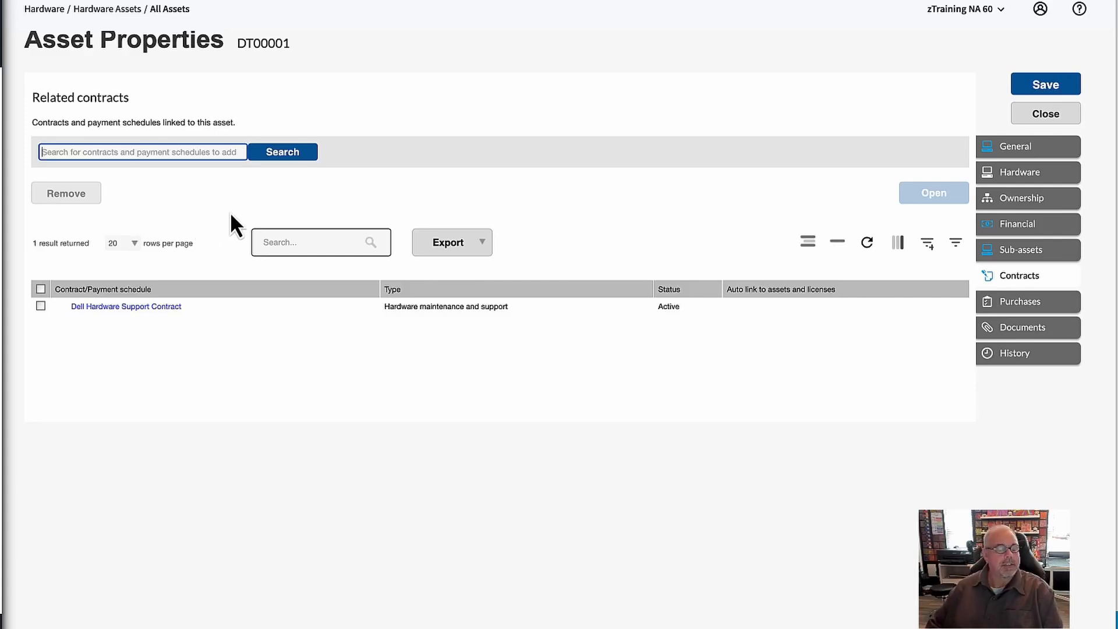
# - Examine the asset's related purchases, related documents and change history, and return to the presentation slides
pyautogui.click(1044, 304)
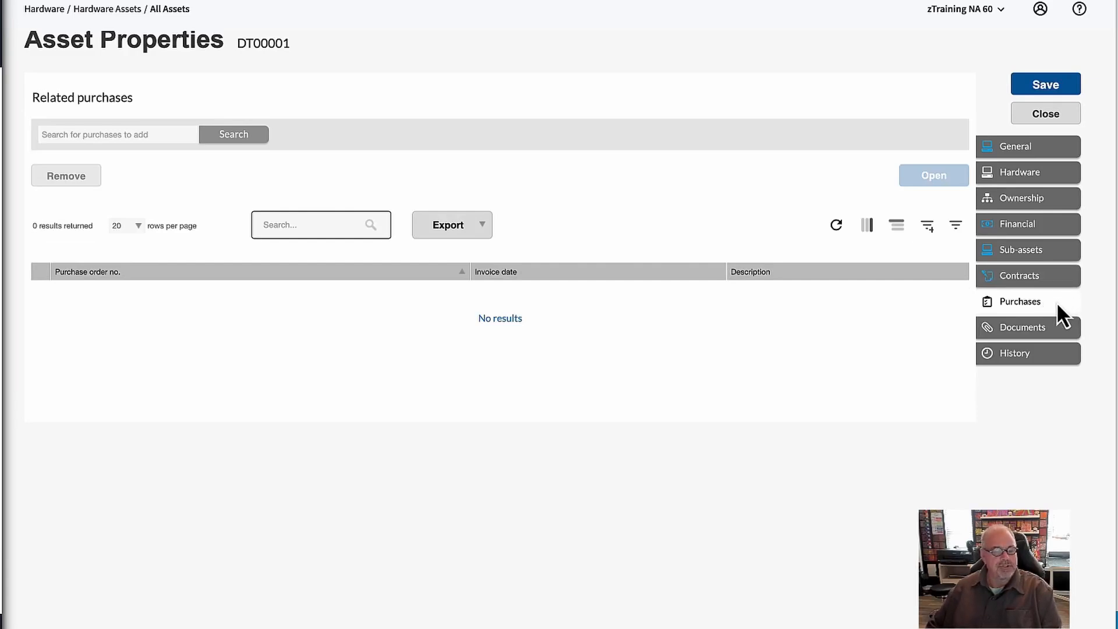
pyautogui.click(1042, 335)
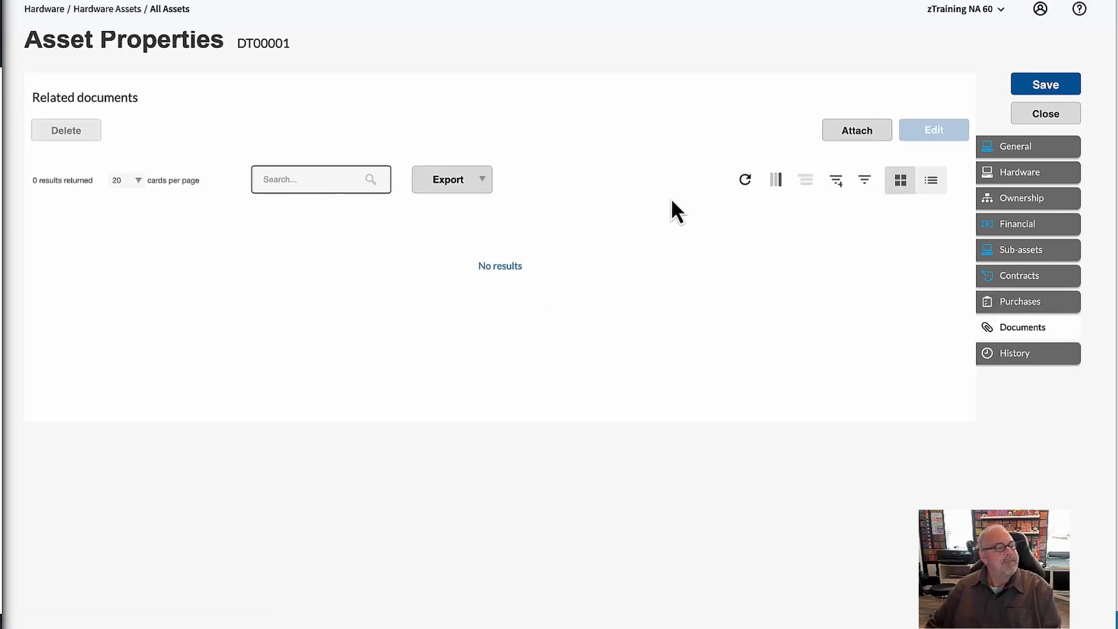
pyautogui.click(1033, 357)
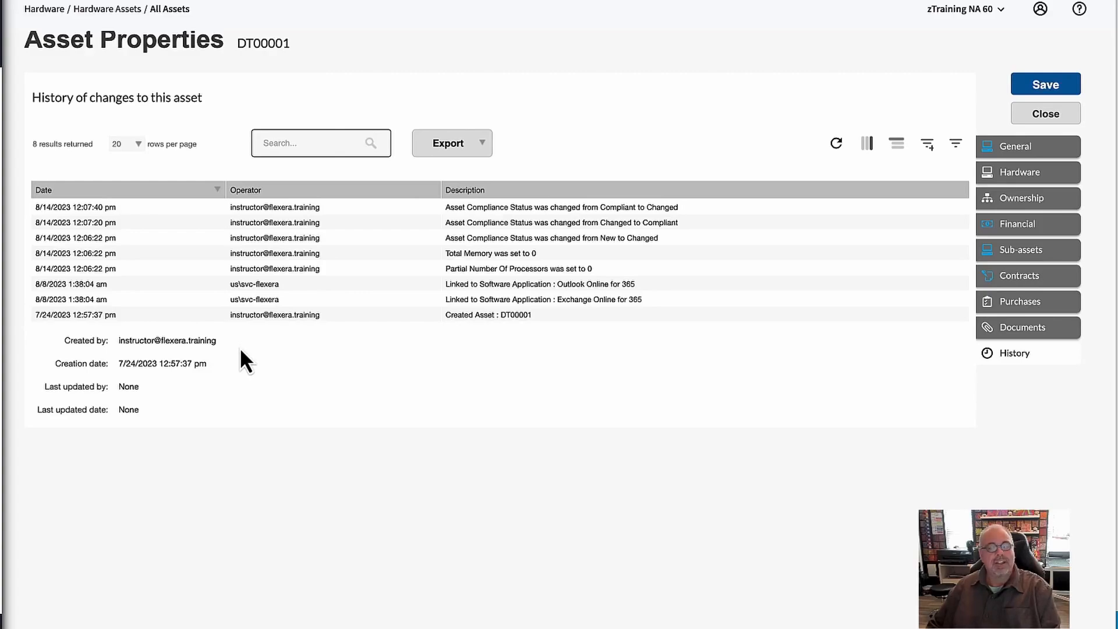
pyautogui.moveTo(427, 3); pyautogui.dragTo(1117, 137)
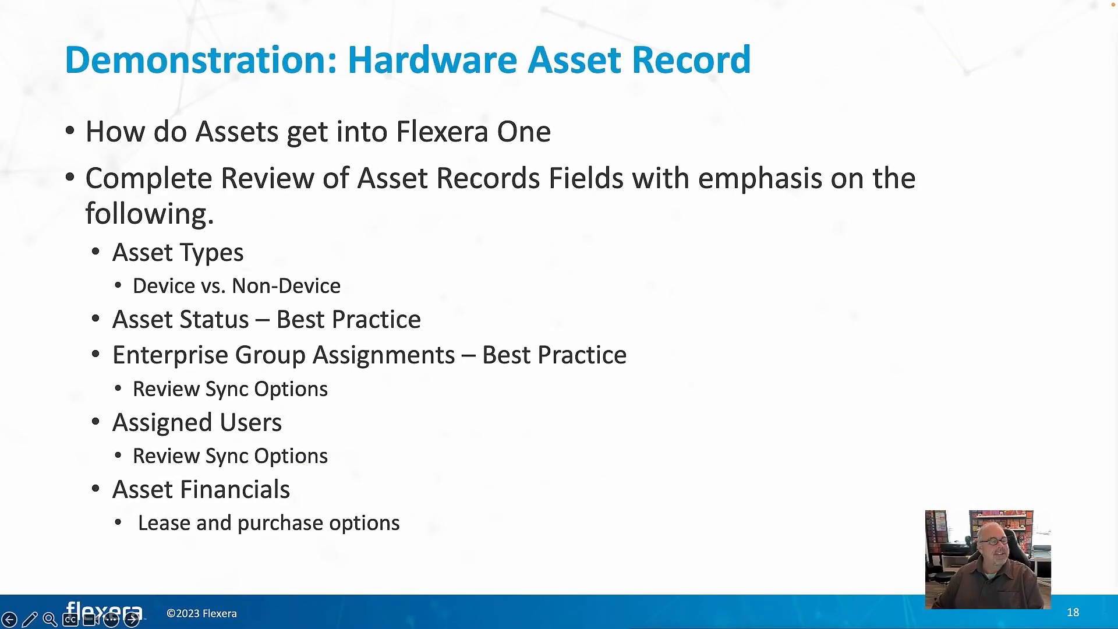